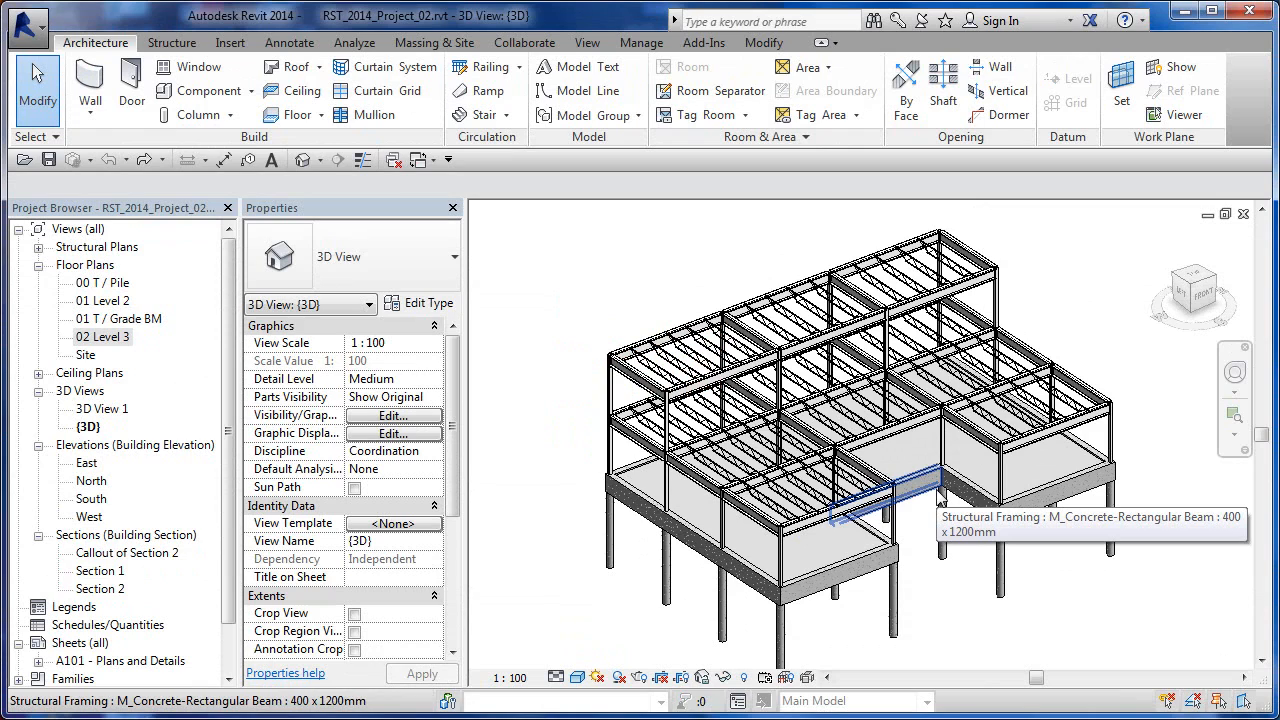
Step: Inspect the upper corner joist bay in the 3D model, then open the 02 Level 3 floor plan at that bay
middle_drag(986, 602, 976, 594)
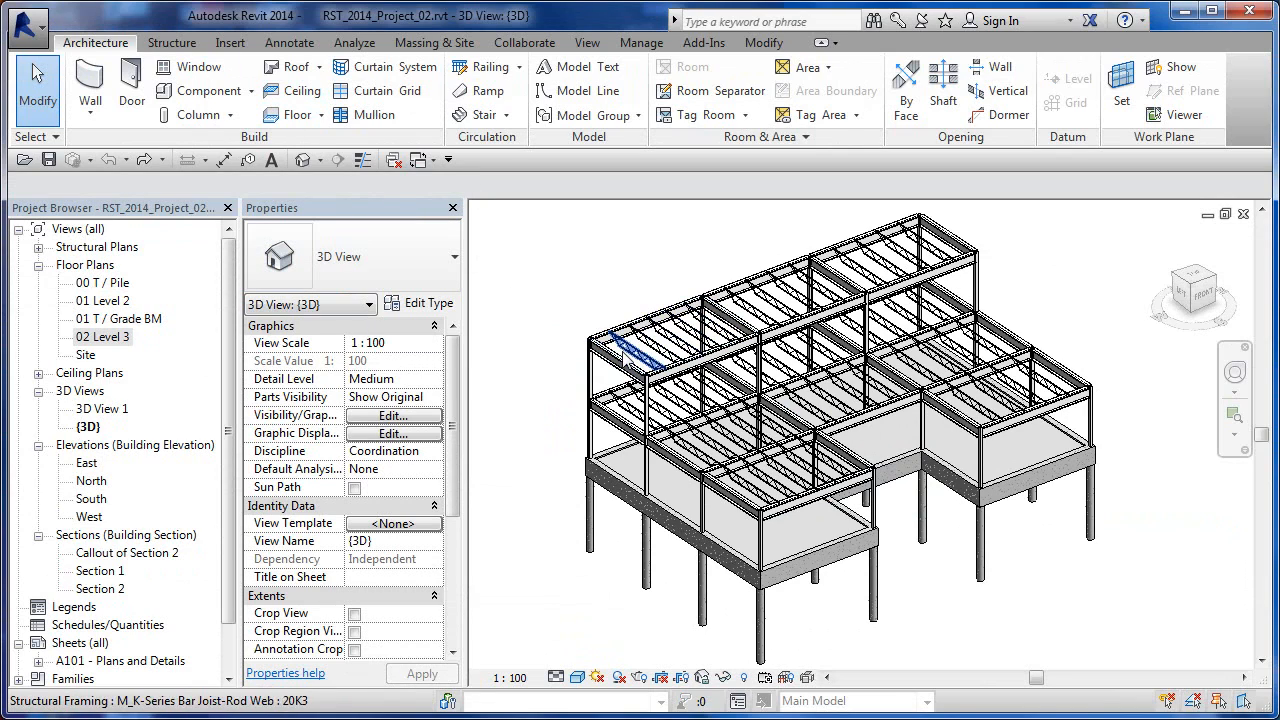
scroll(622, 362, up, 4)
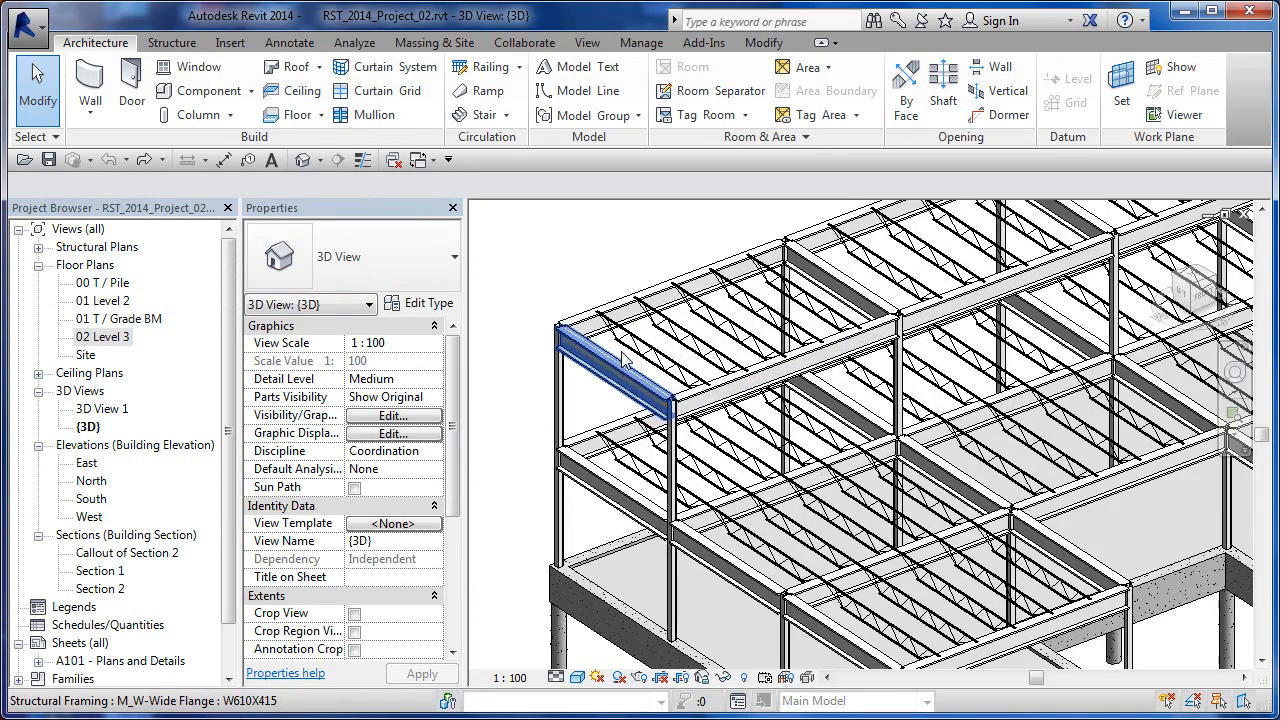
scroll(622, 362, up, 2)
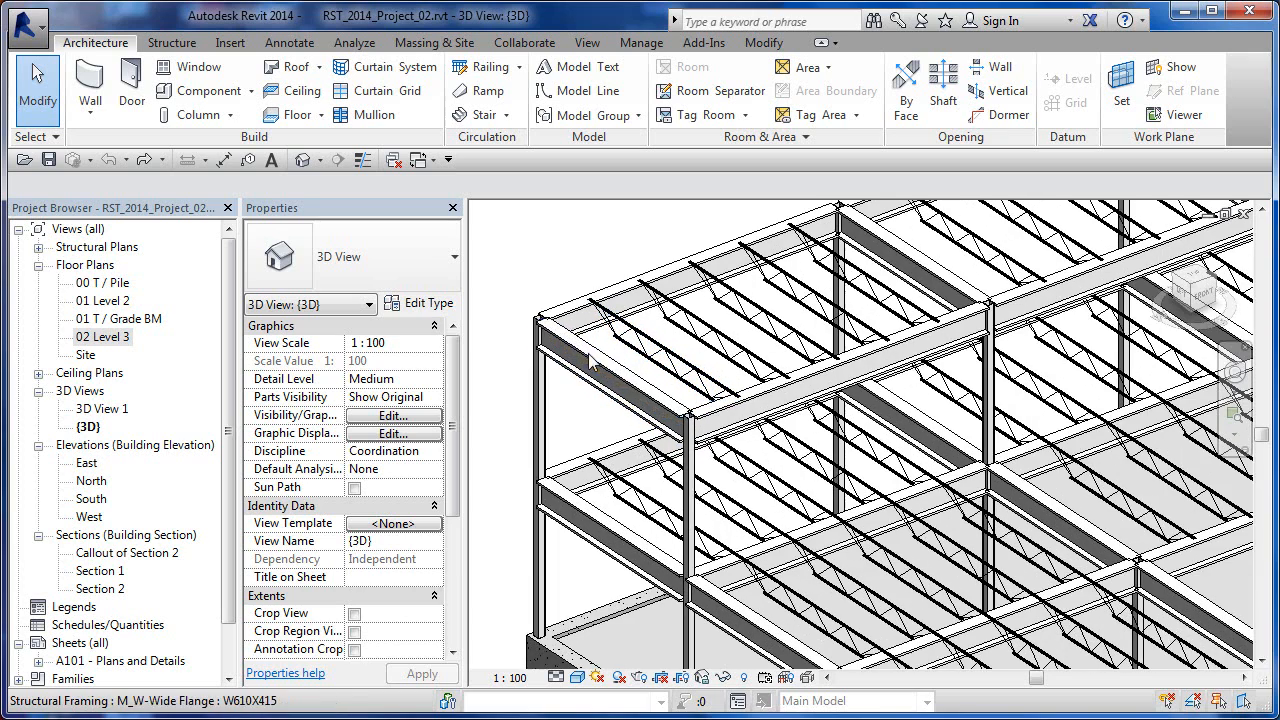
double_click(110, 337)
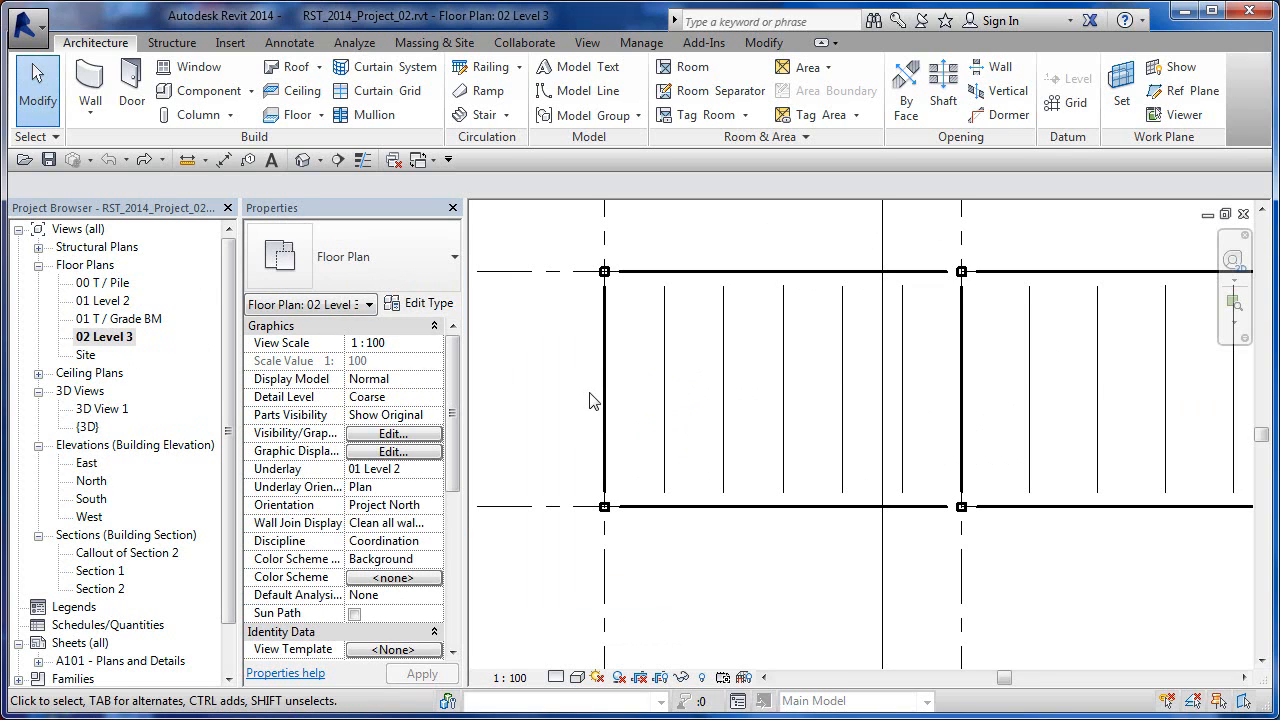
middle_drag(640, 406, 611, 441)
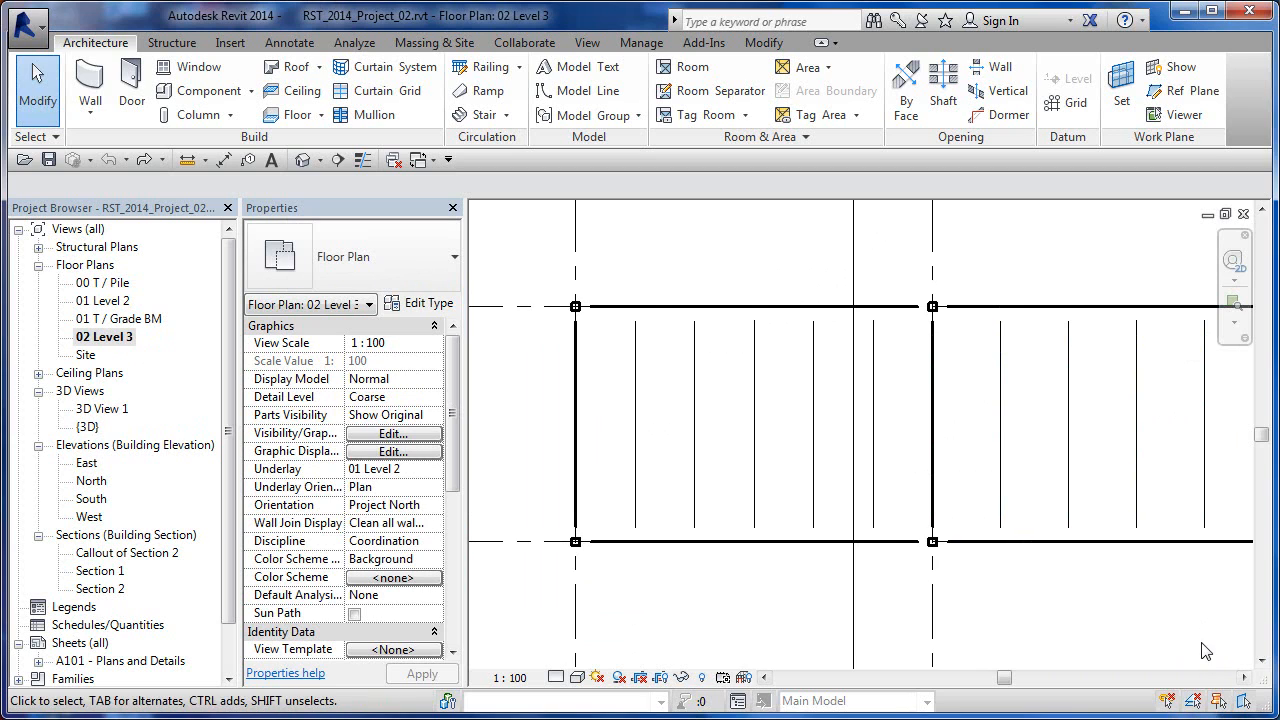
Step: Unpin the first bay's leftmost joist and nudge it left until it sits about 947 mm from the edge beam
click(634, 368)
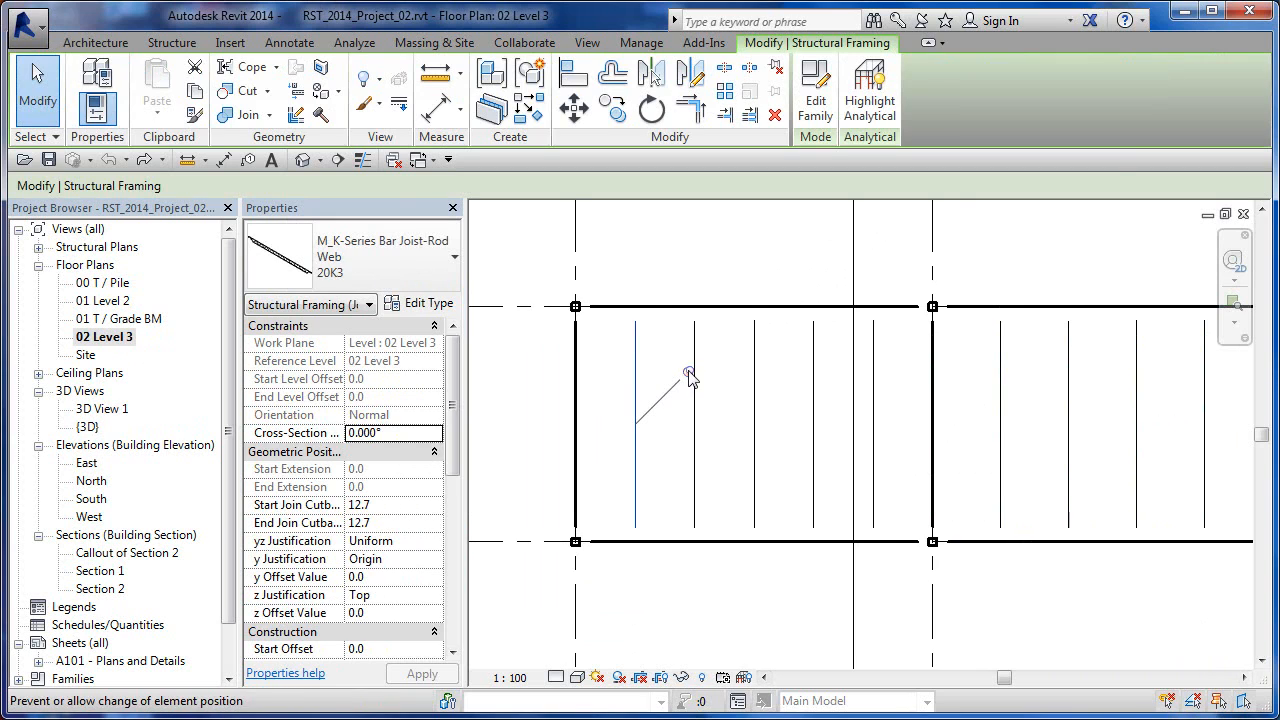
click(684, 438)
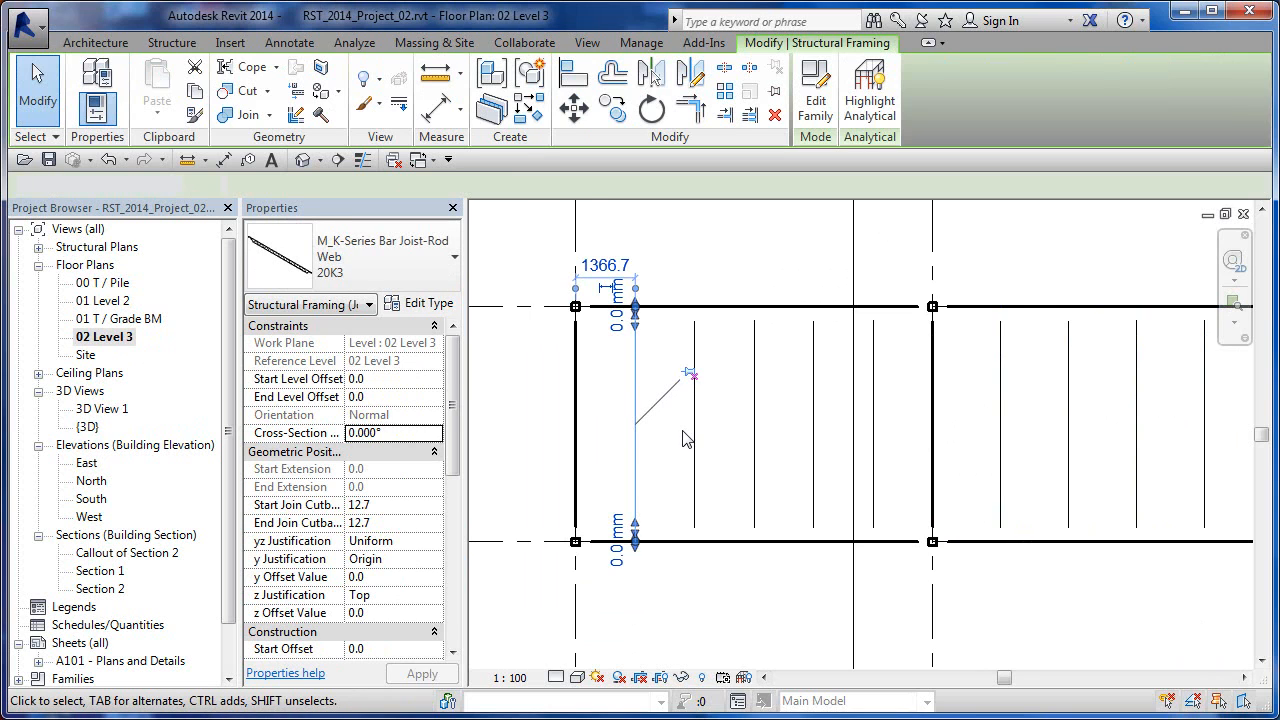
click(635, 415)
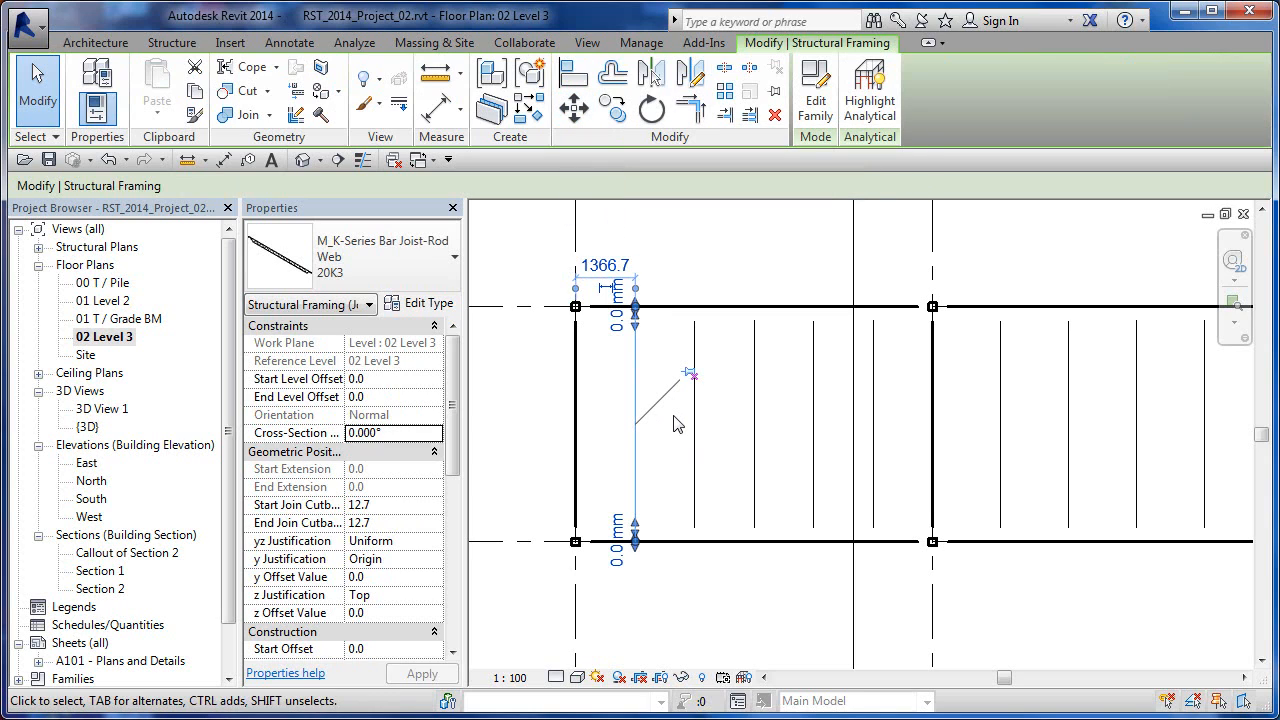
key(Left)
key(Left)
key(Left)
key(Left)
key(Left)
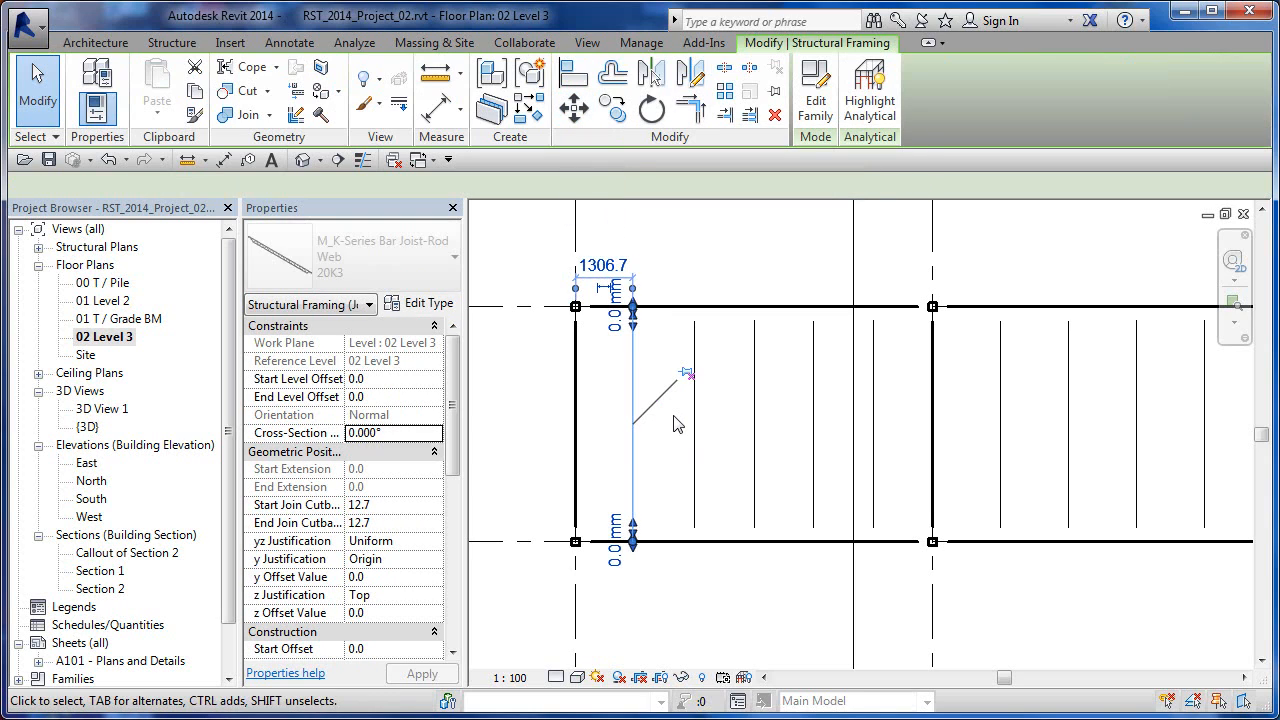
key(Left)
key(Left)
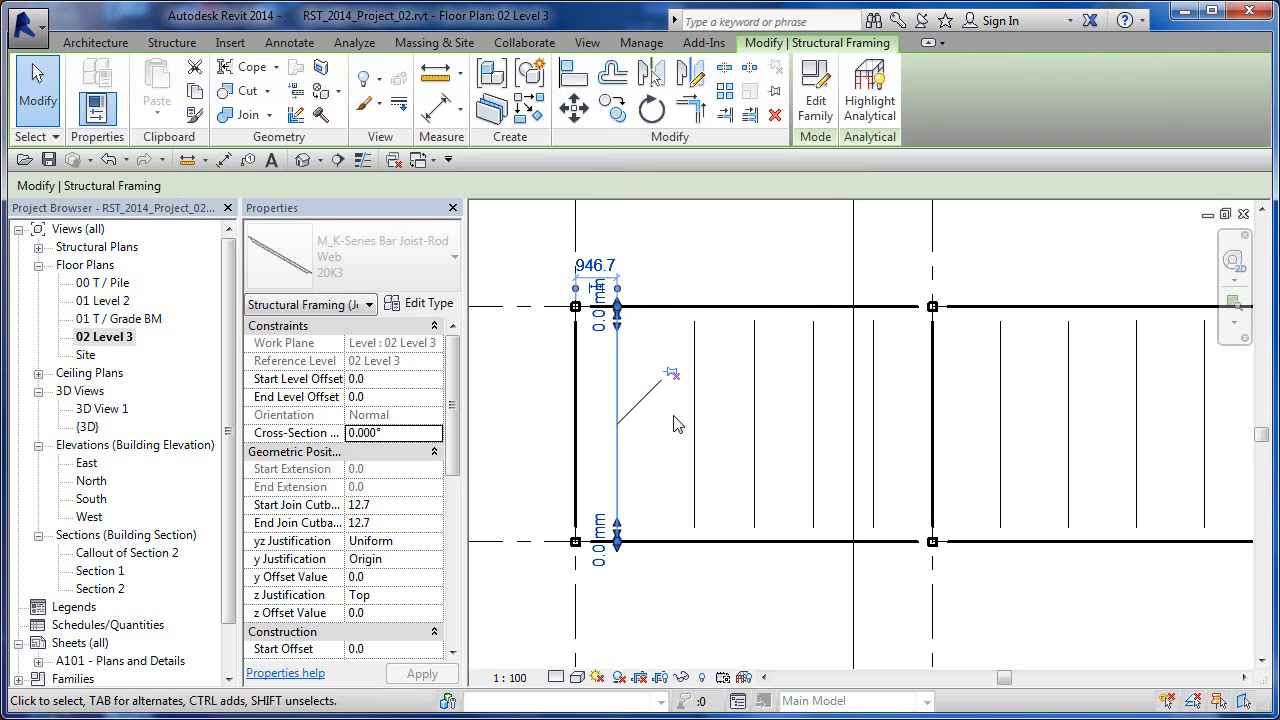
key(Escape)
Step: Unpin the second joist in the first bay and delete it
click(697, 429)
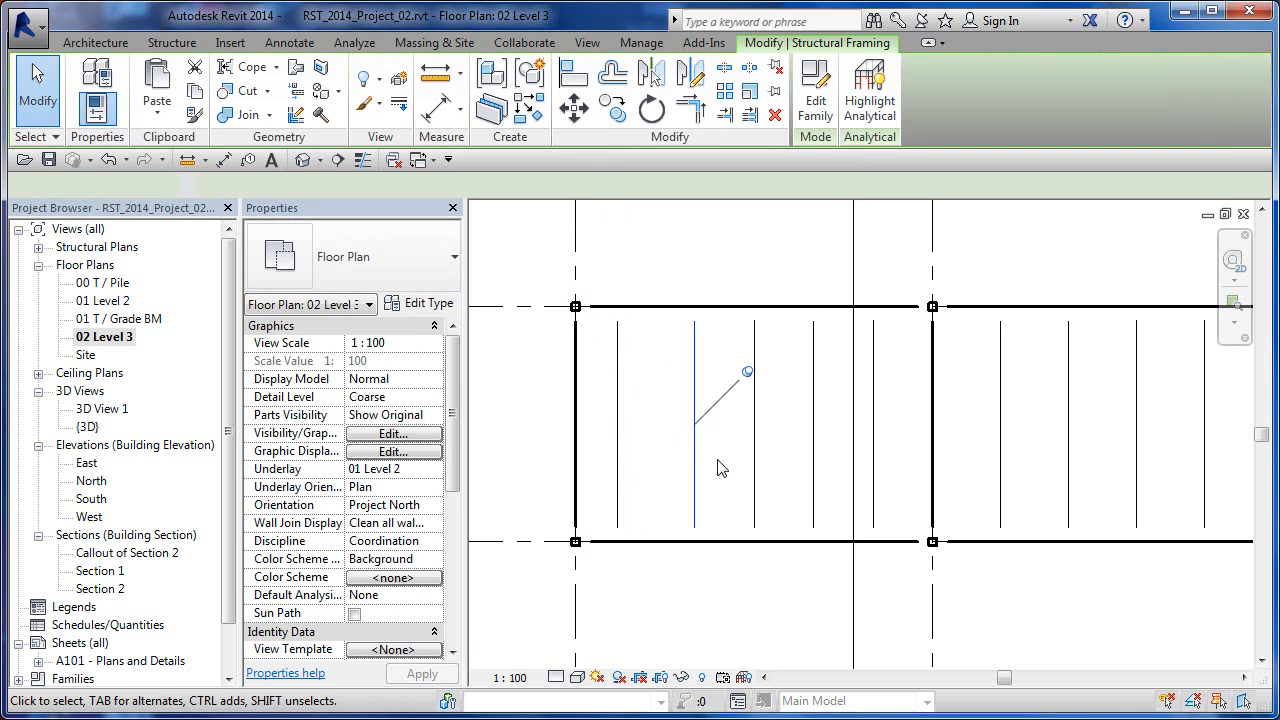
click(748, 373)
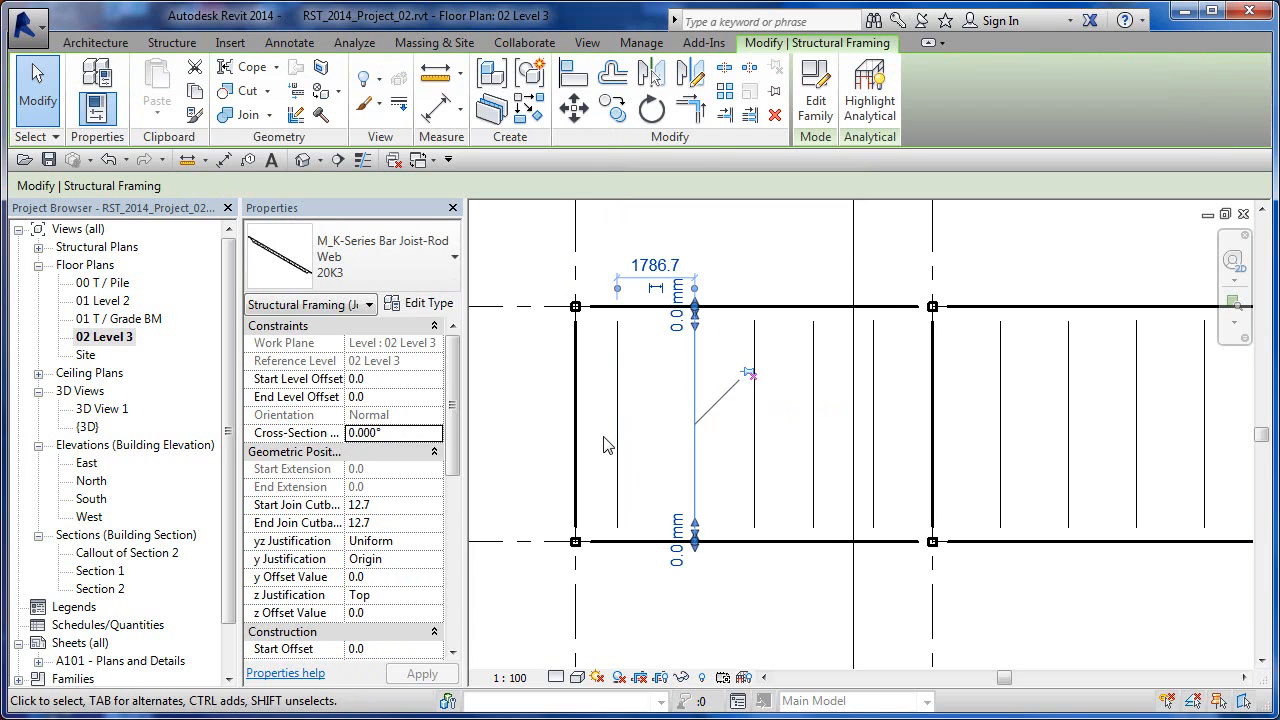
key(Delete)
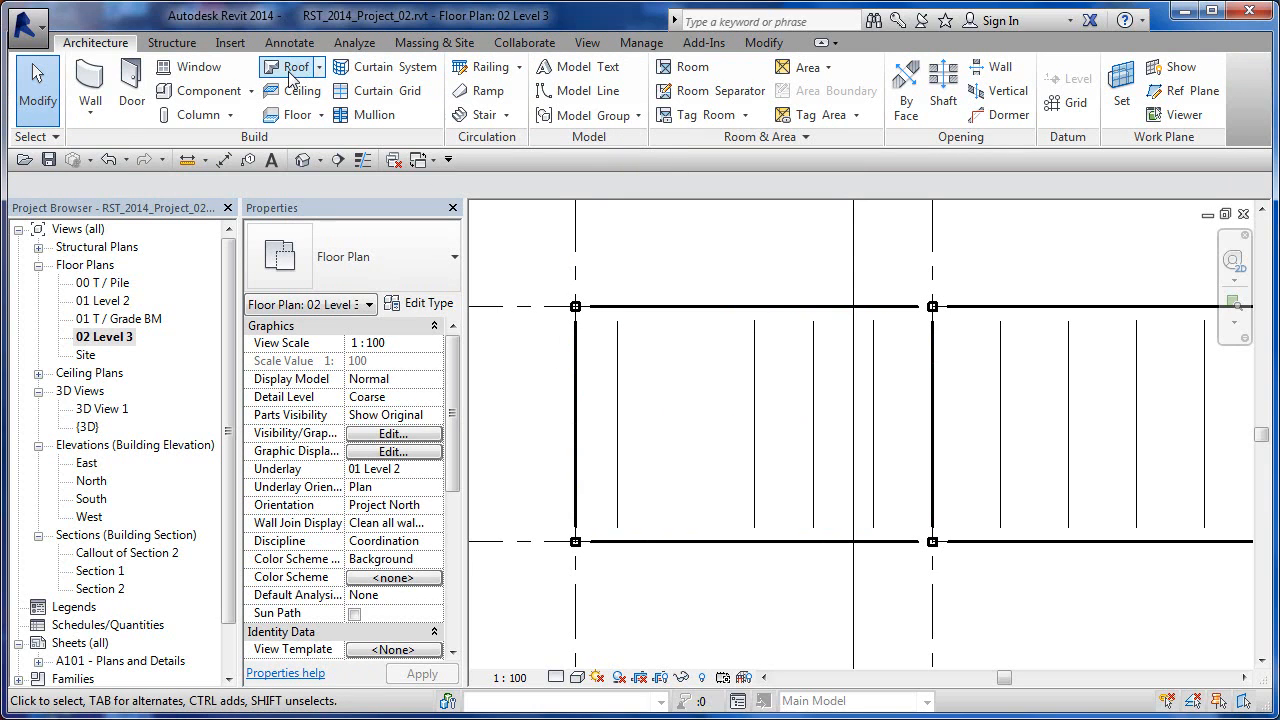
Step: Place a horizontal 305x165x40UB beam about 3153 mm long between the two joists, in the upper part of the gap
click(172, 42)
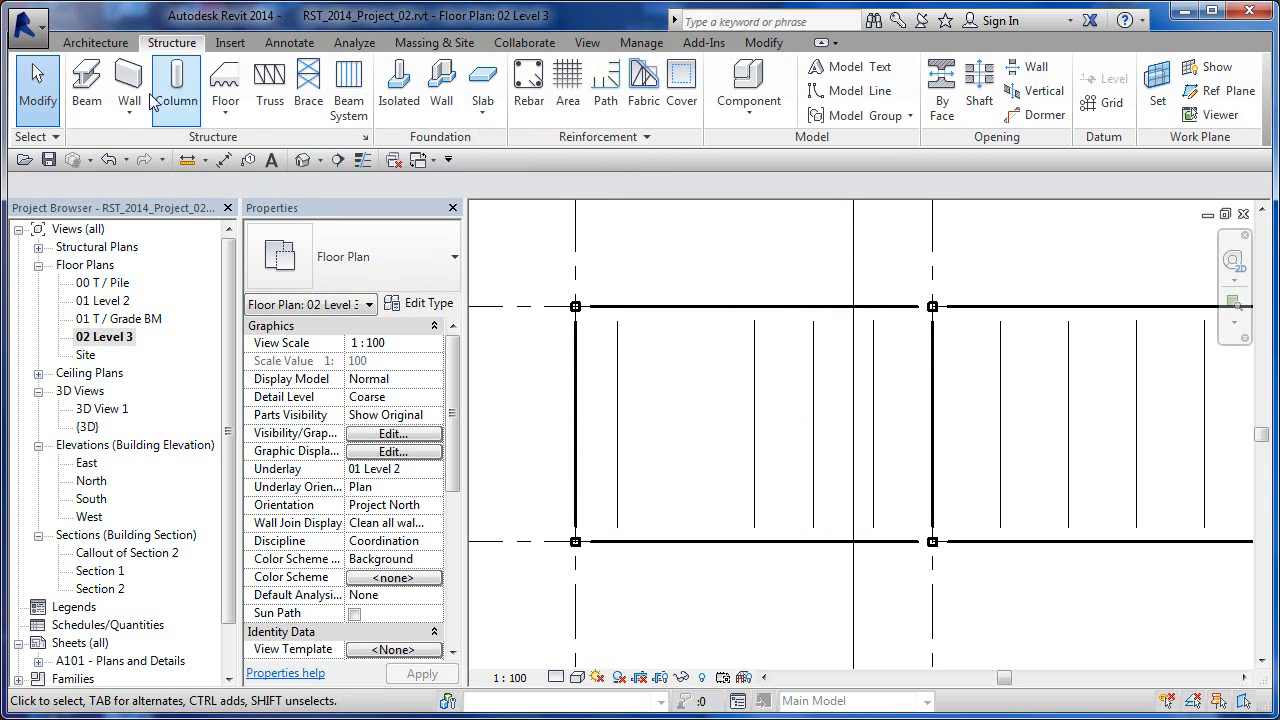
click(88, 88)
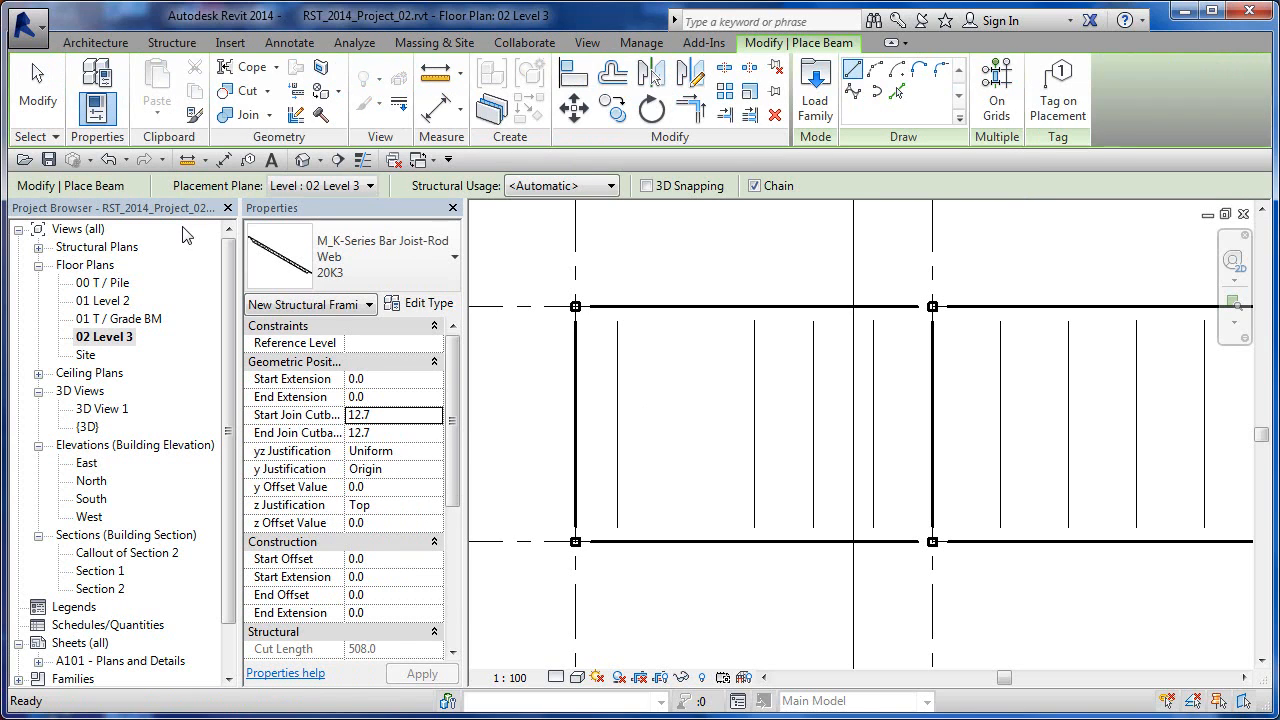
click(367, 260)
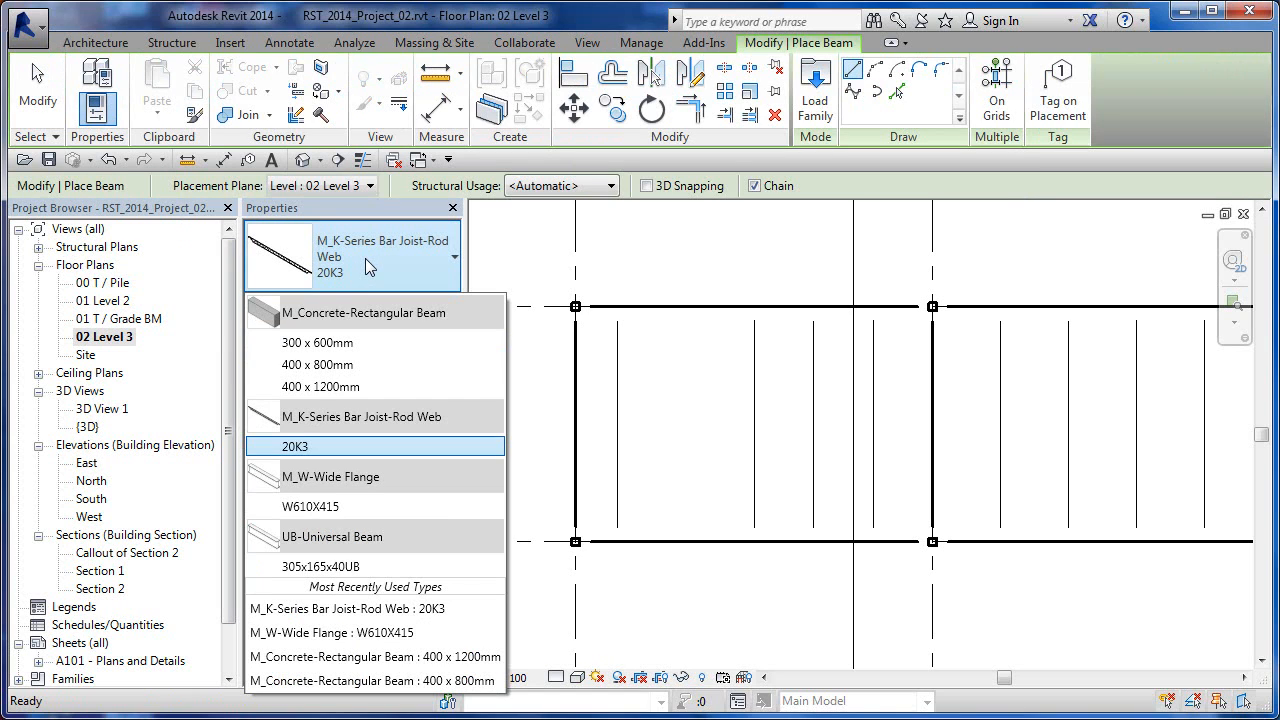
click(343, 567)
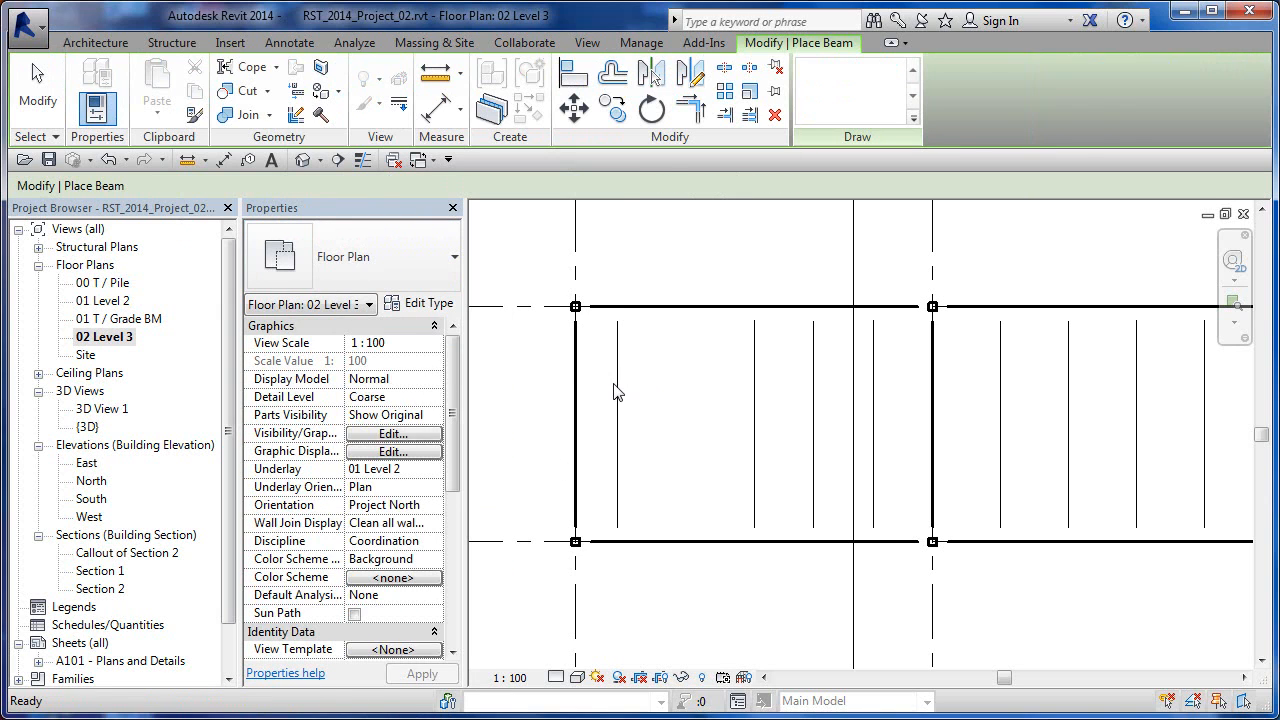
click(755, 380)
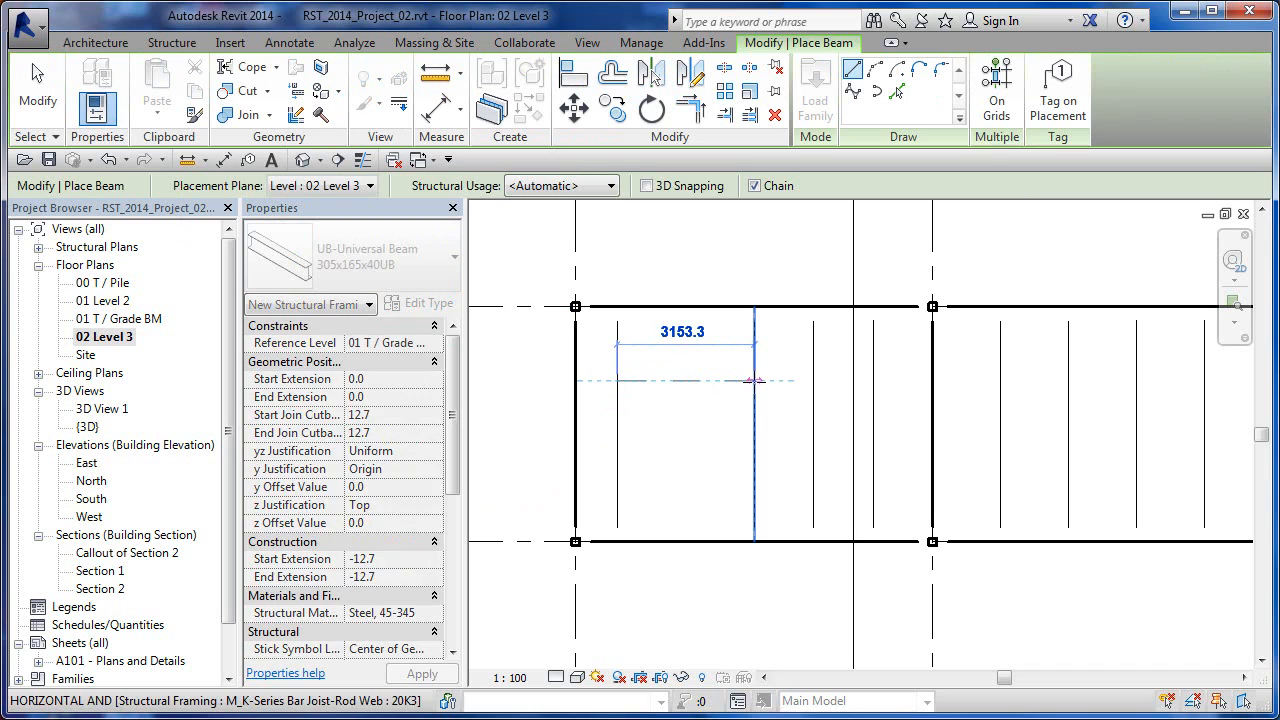
key(Escape)
Step: Place a second 305x165x40UB beam between the same joists, parallel to the first and about 1700 mm above the lower girder
click(617, 467)
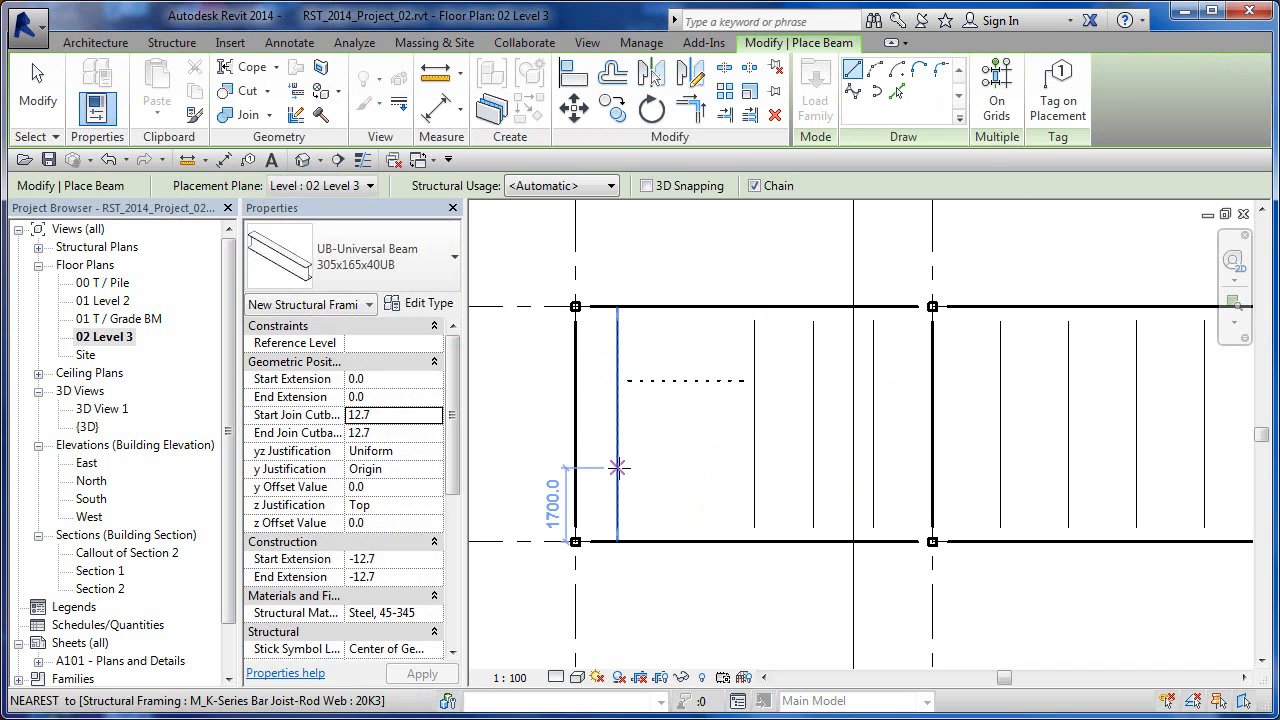
click(746, 467)
key(Escape)
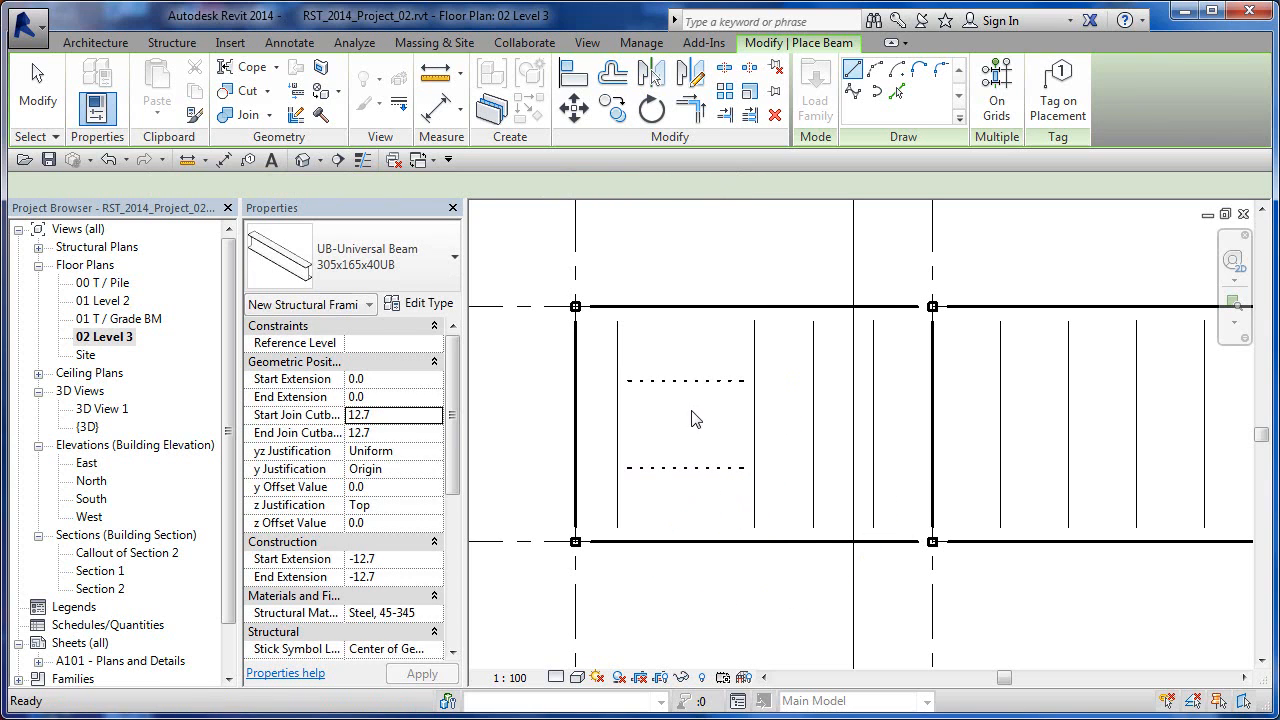
key(Escape)
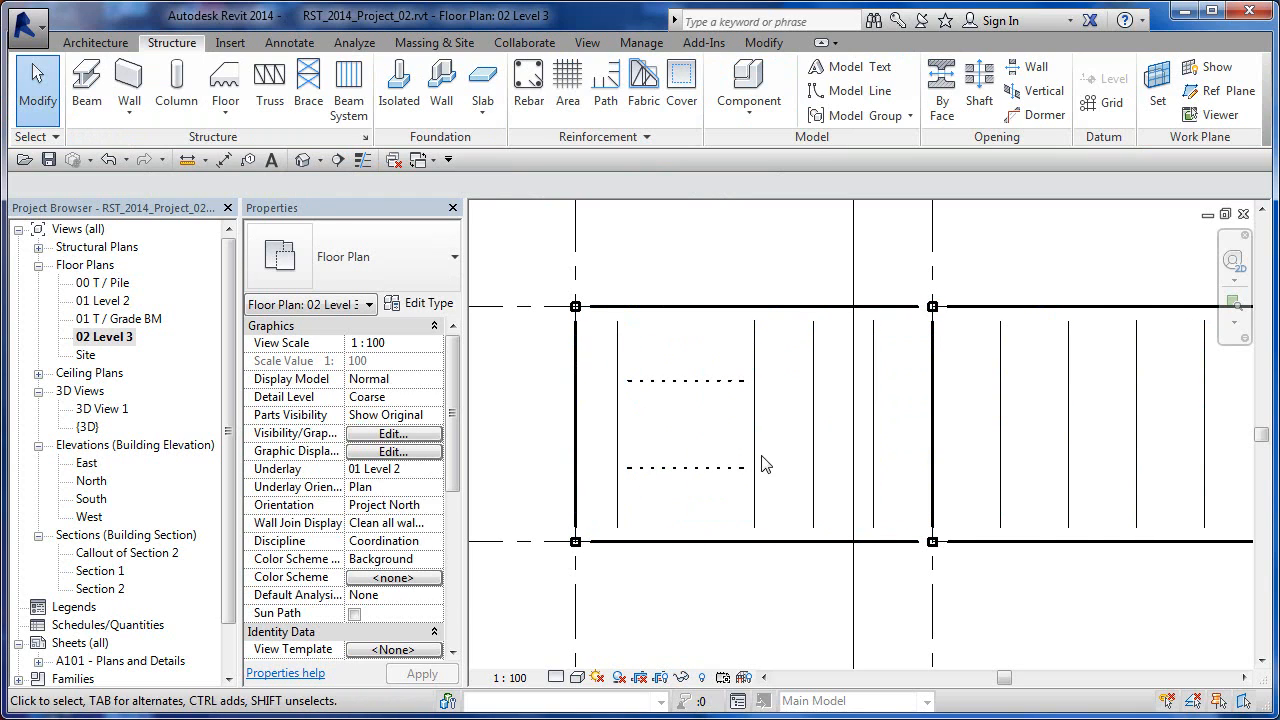
Step: Unpin the joist at the right end of the two UB beams and nudge it right to about 3573 mm from the first joist
middle_drag(762, 464, 723, 466)
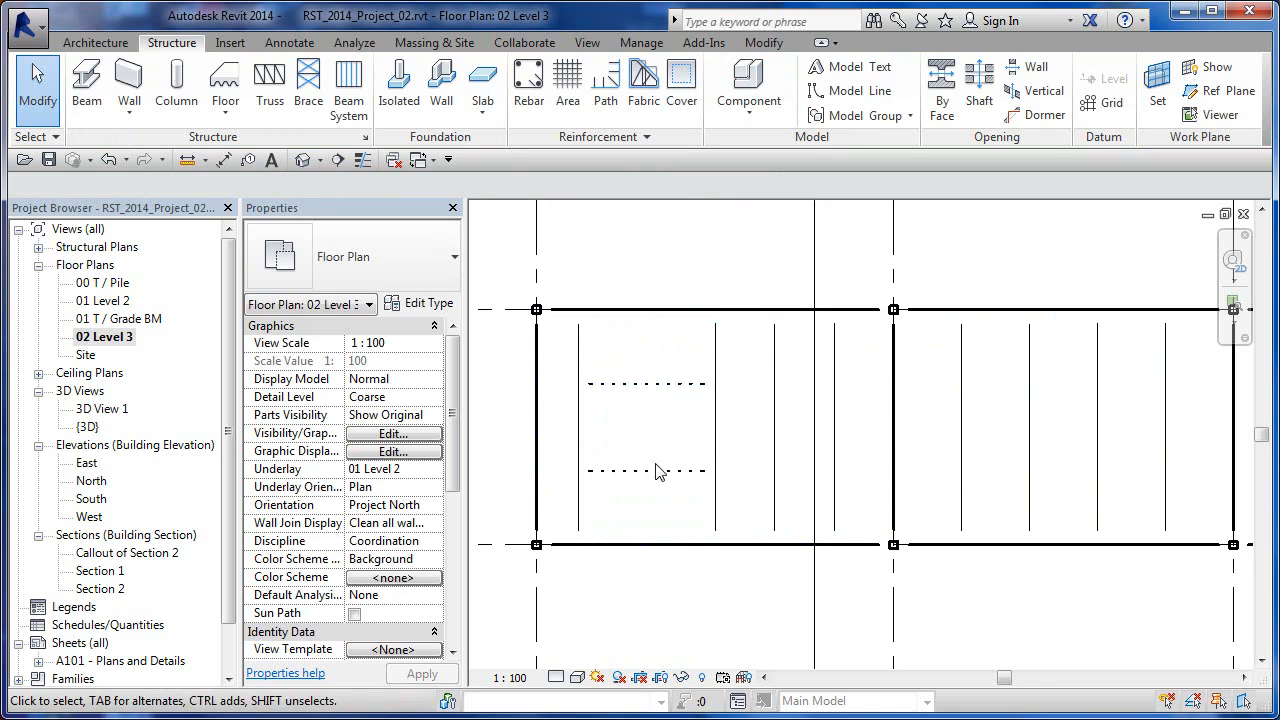
click(718, 345)
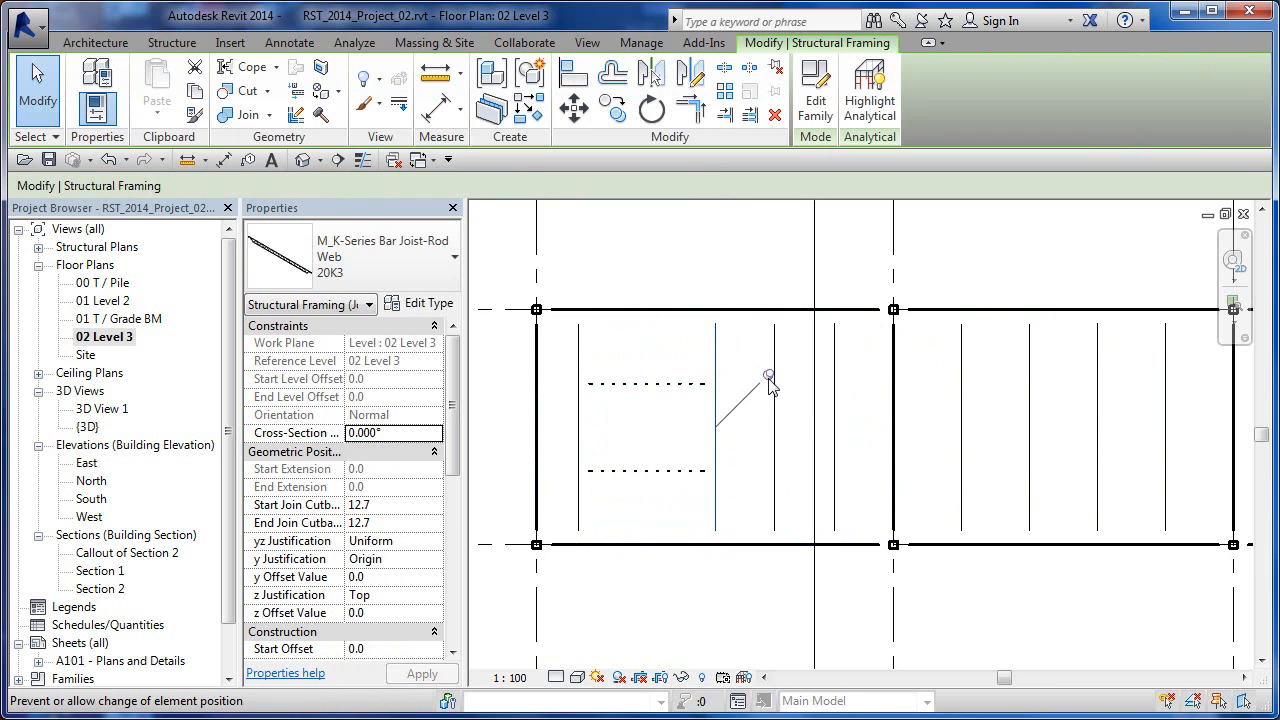
click(768, 377)
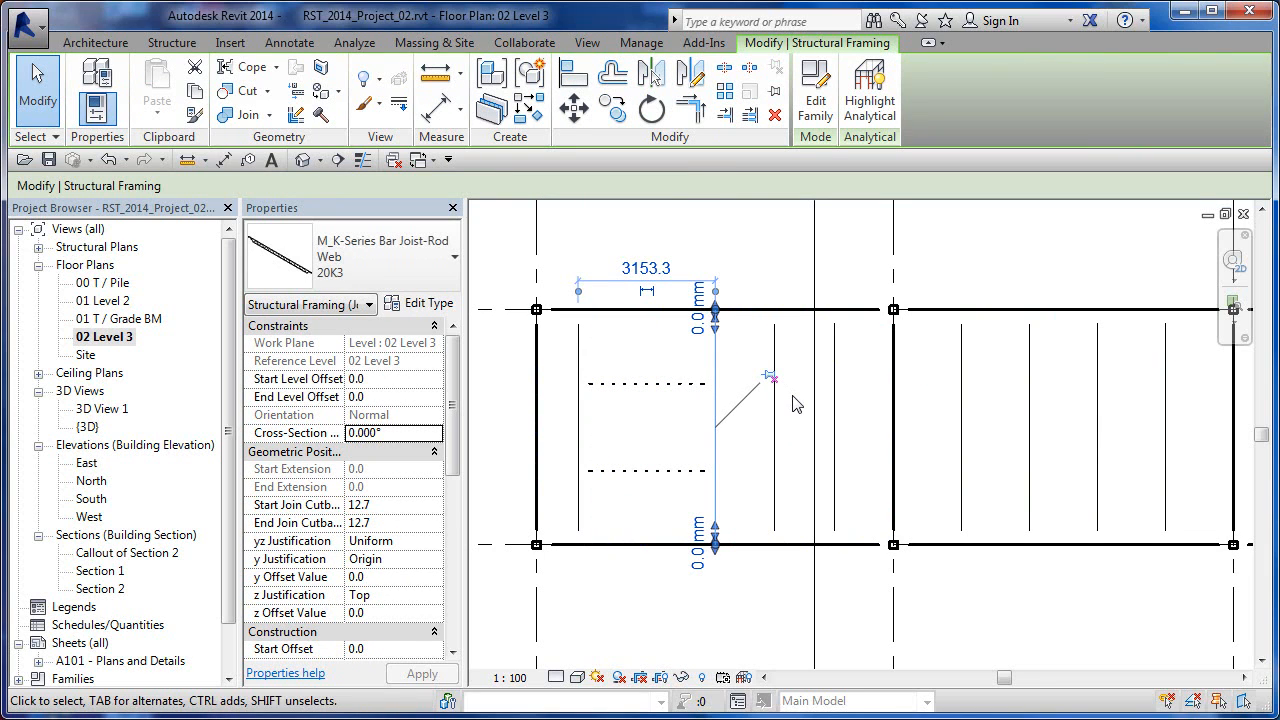
key(Right)
key(Right)
key(Right)
key(Right)
key(Right)
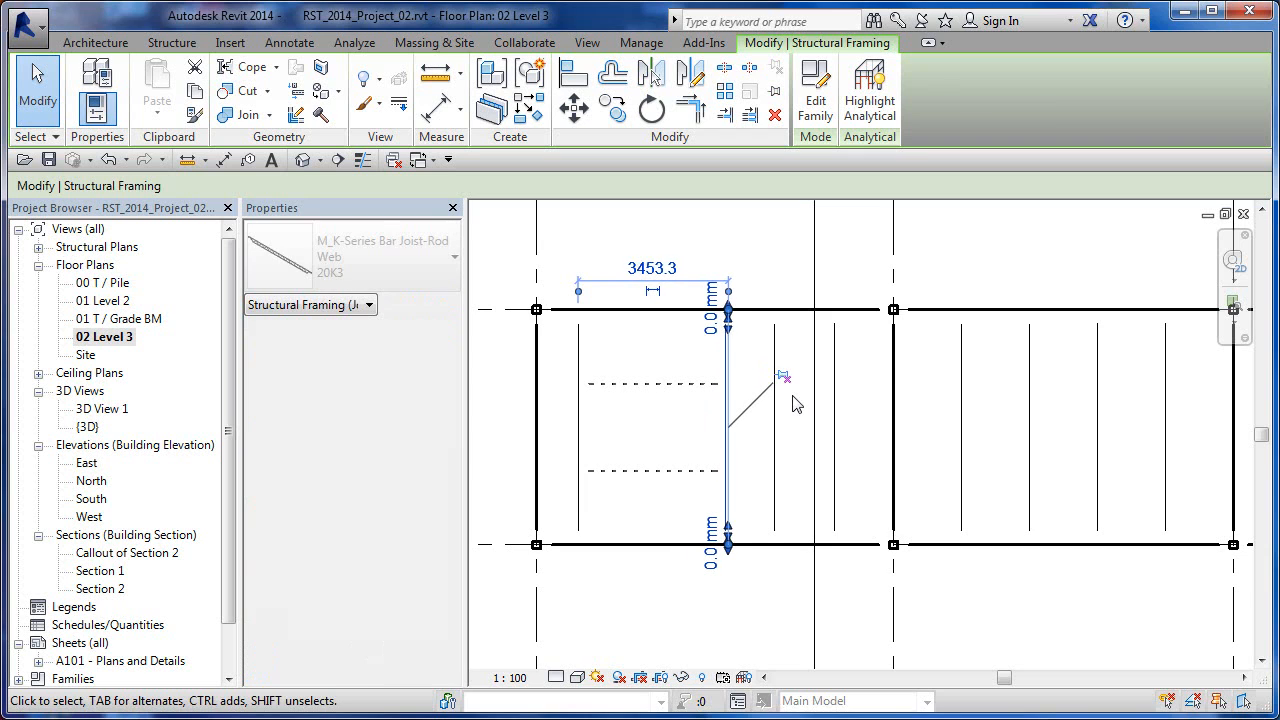
key(Right)
key(Right)
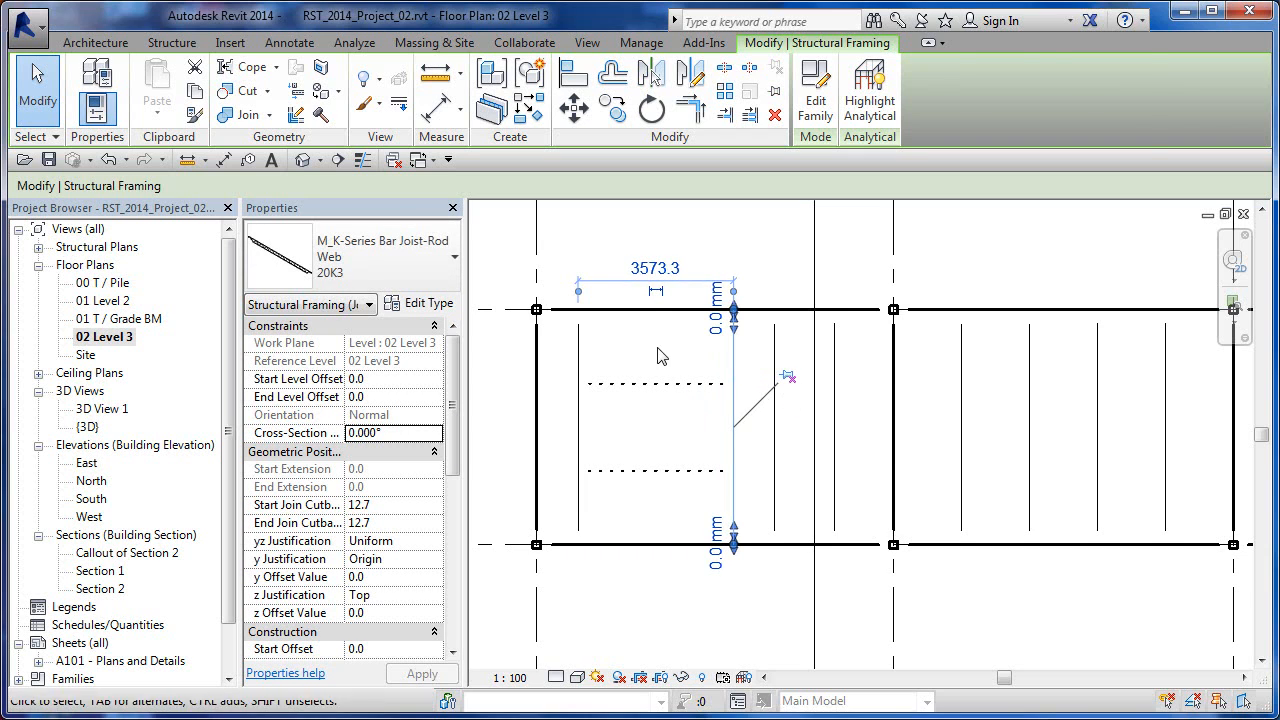
click(655, 368)
key(Escape)
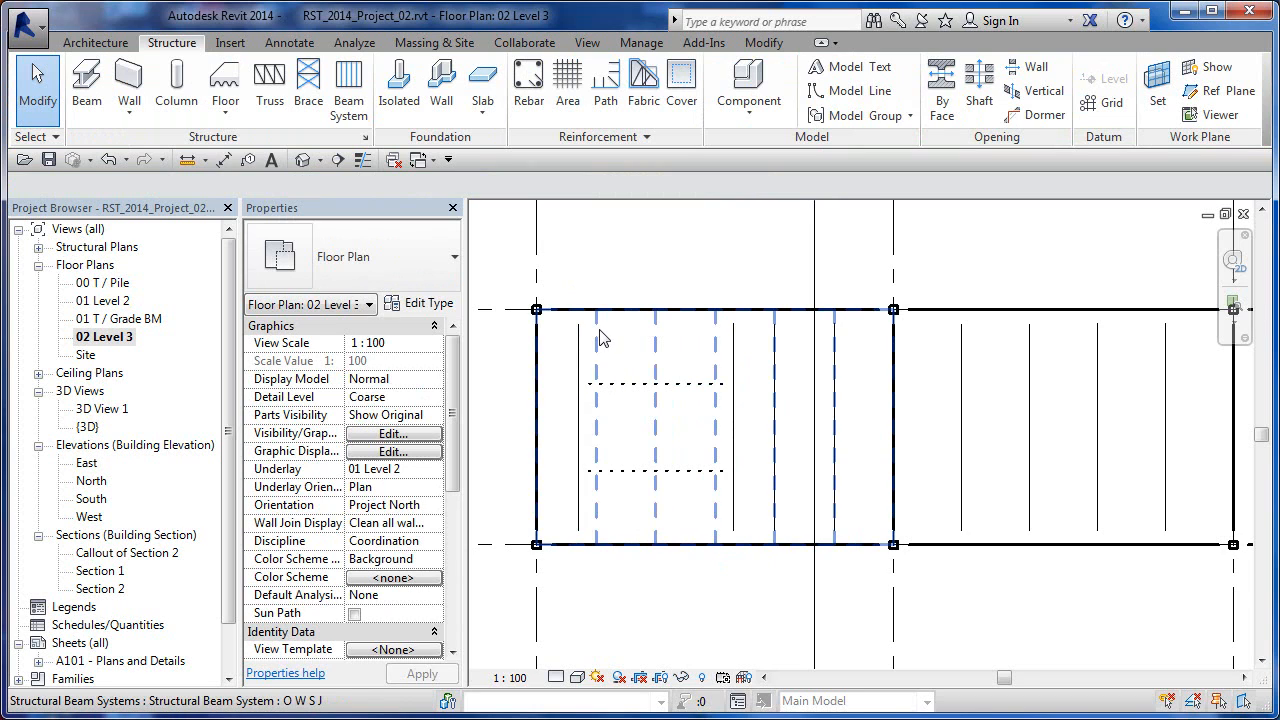
click(650, 336)
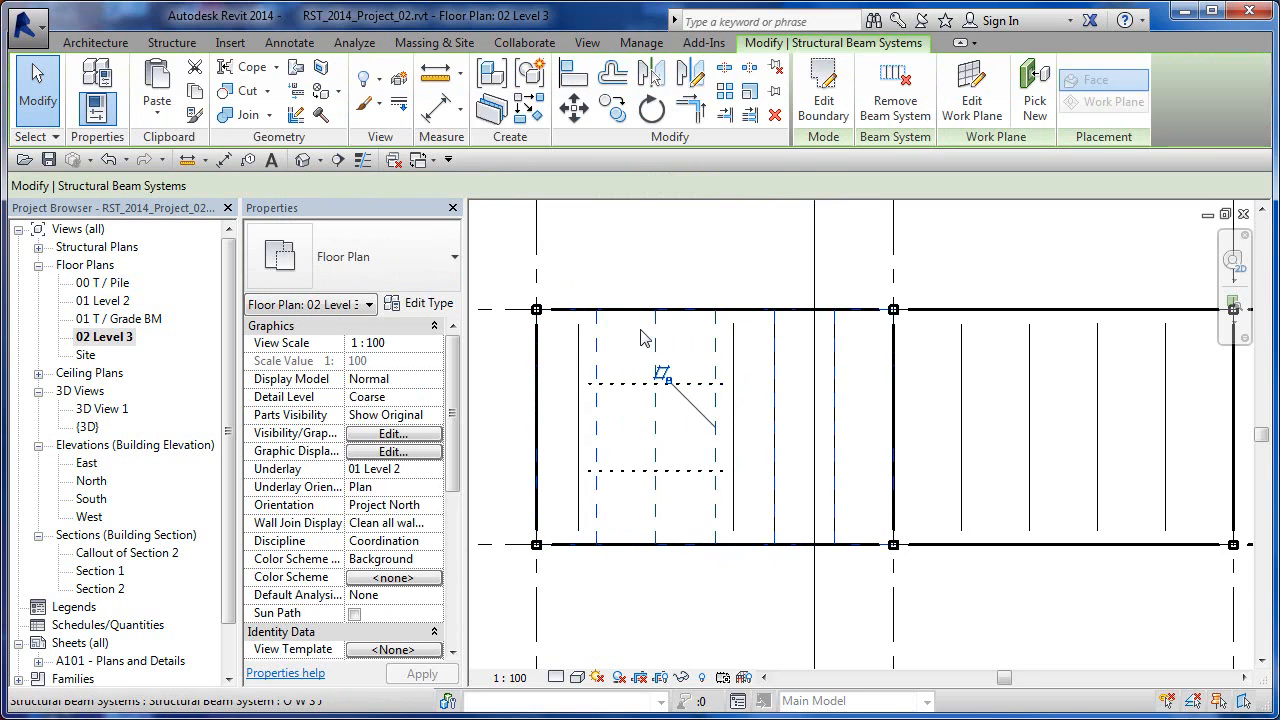
click(670, 285)
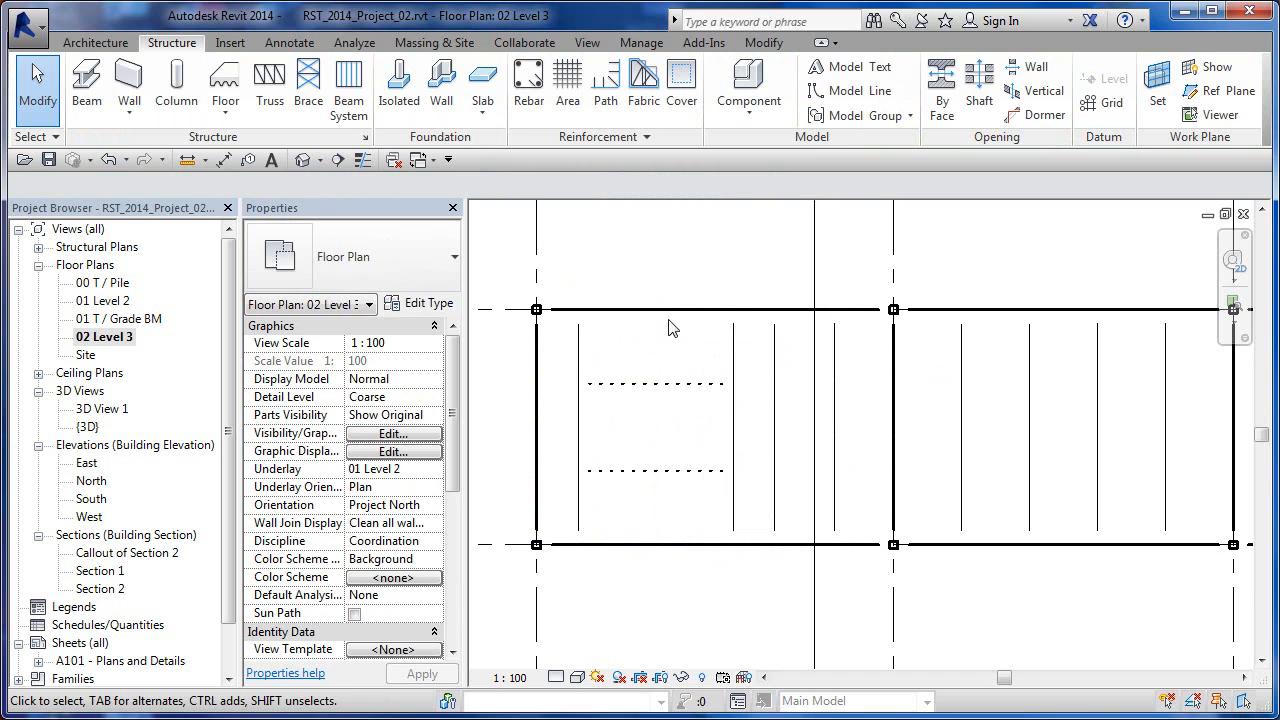
Step: Nudge the first bay's leftmost joist further left, closer to the edge beam
click(580, 345)
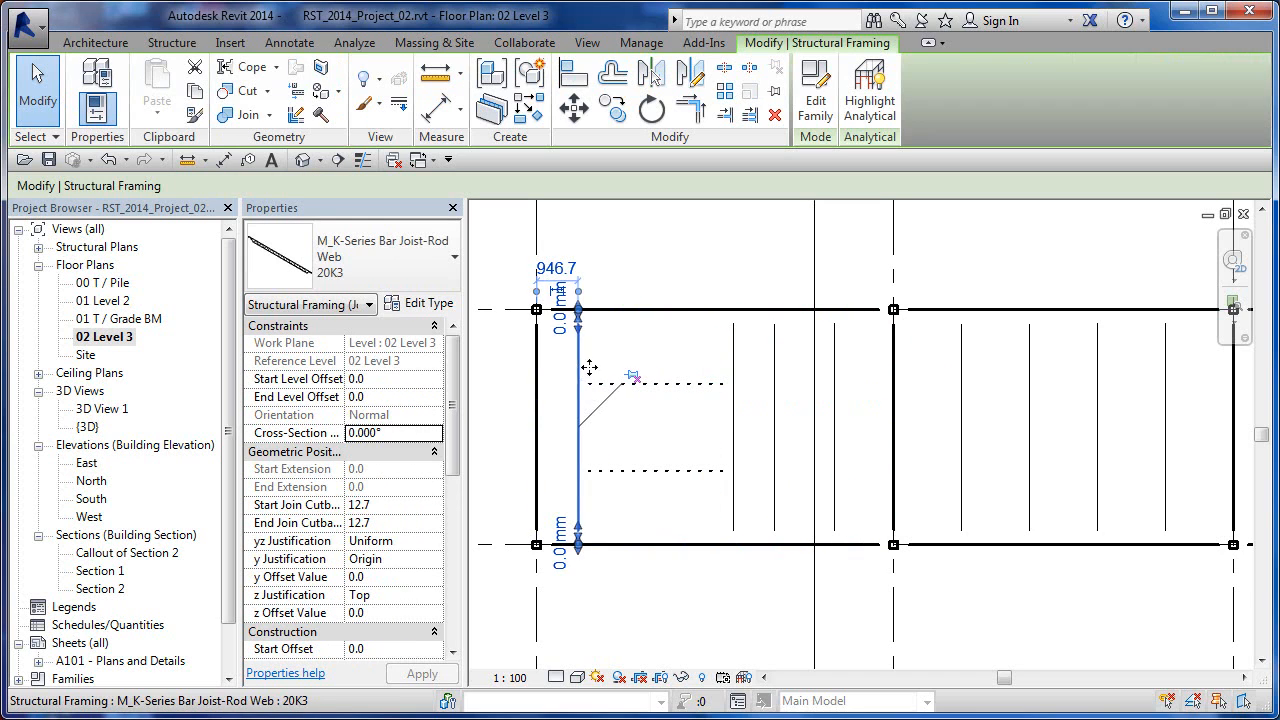
key(Left)
key(Left)
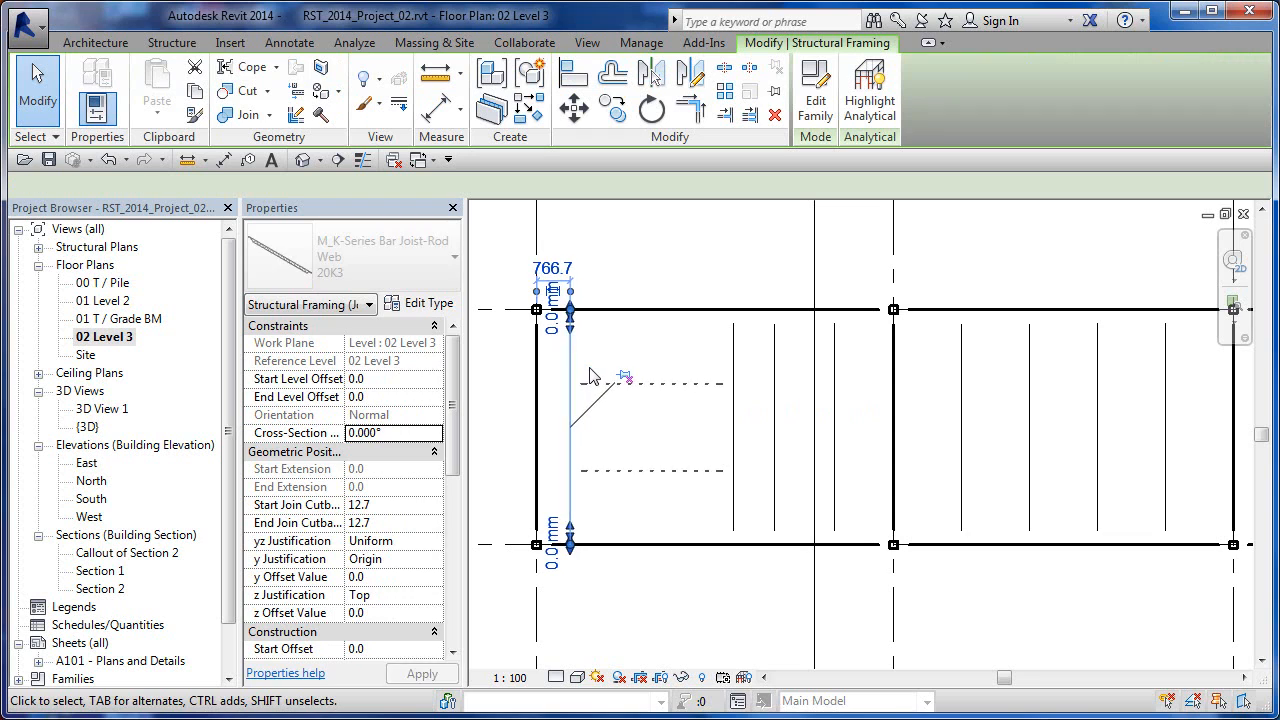
Step: Reset the first bay's O W S J beam system to its regular joist layout while editing its boundary, and finish the sketch
click(712, 367)
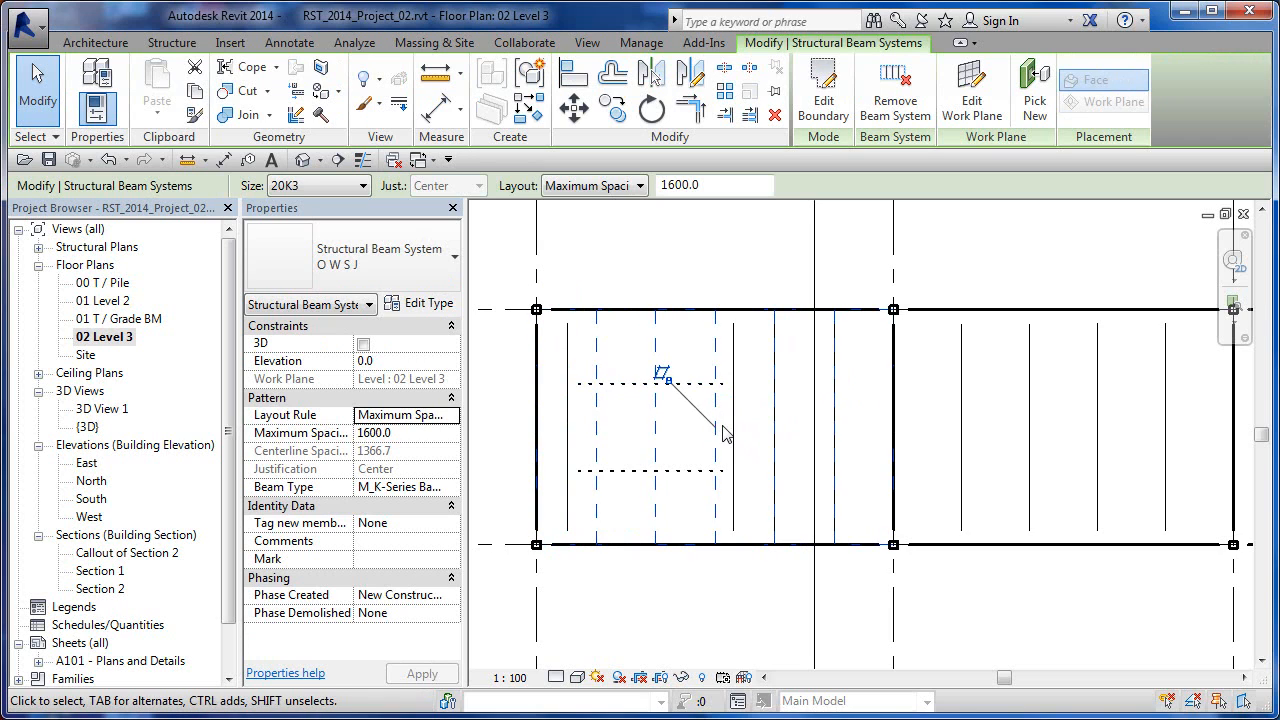
click(684, 343)
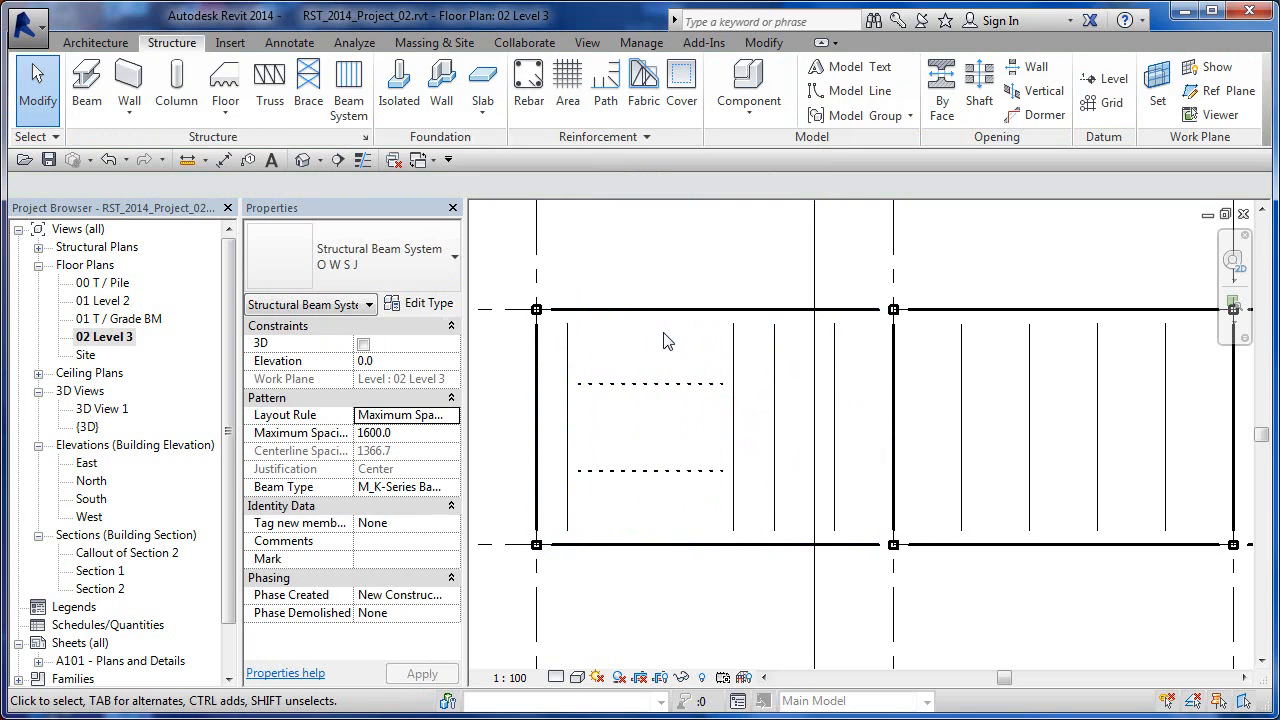
click(657, 343)
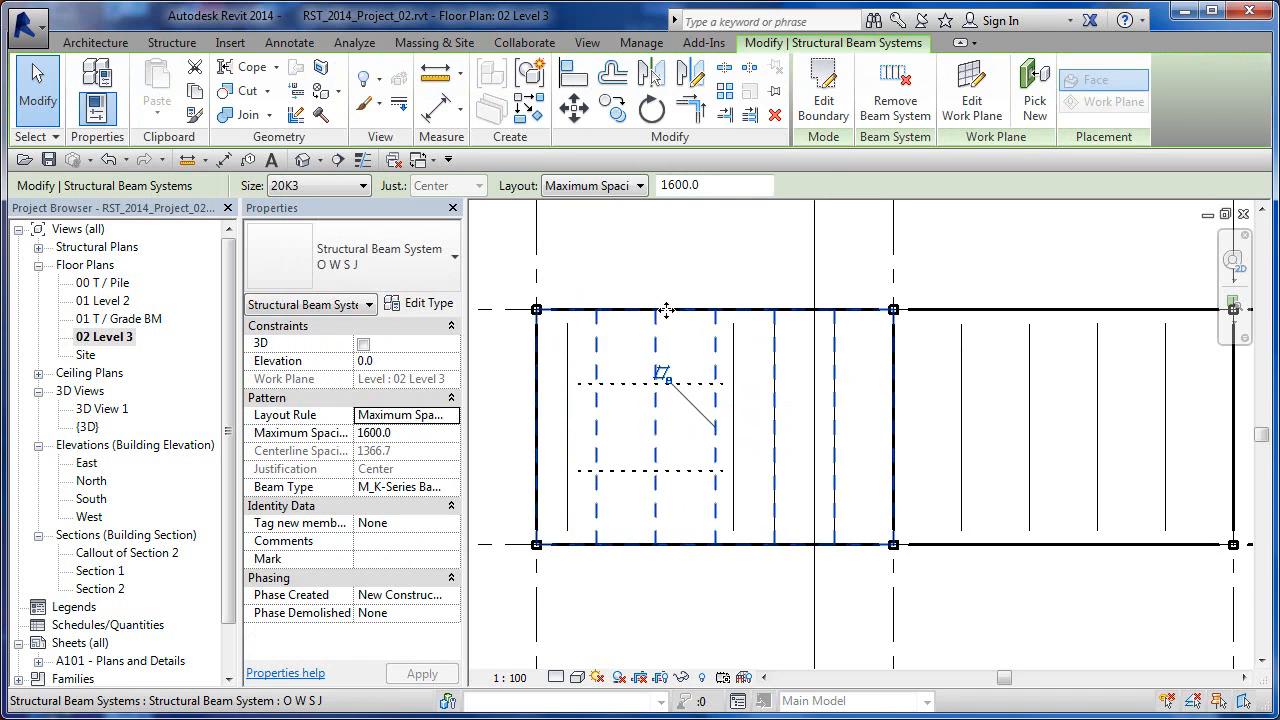
click(824, 108)
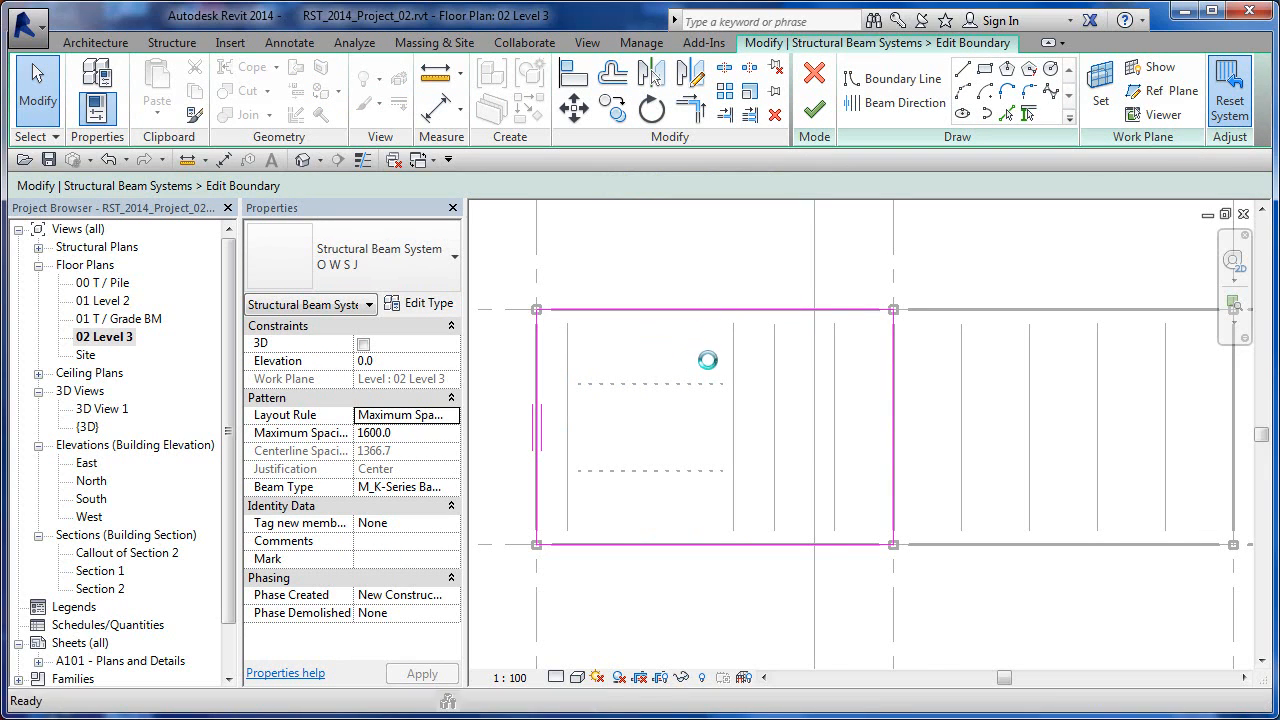
click(815, 118)
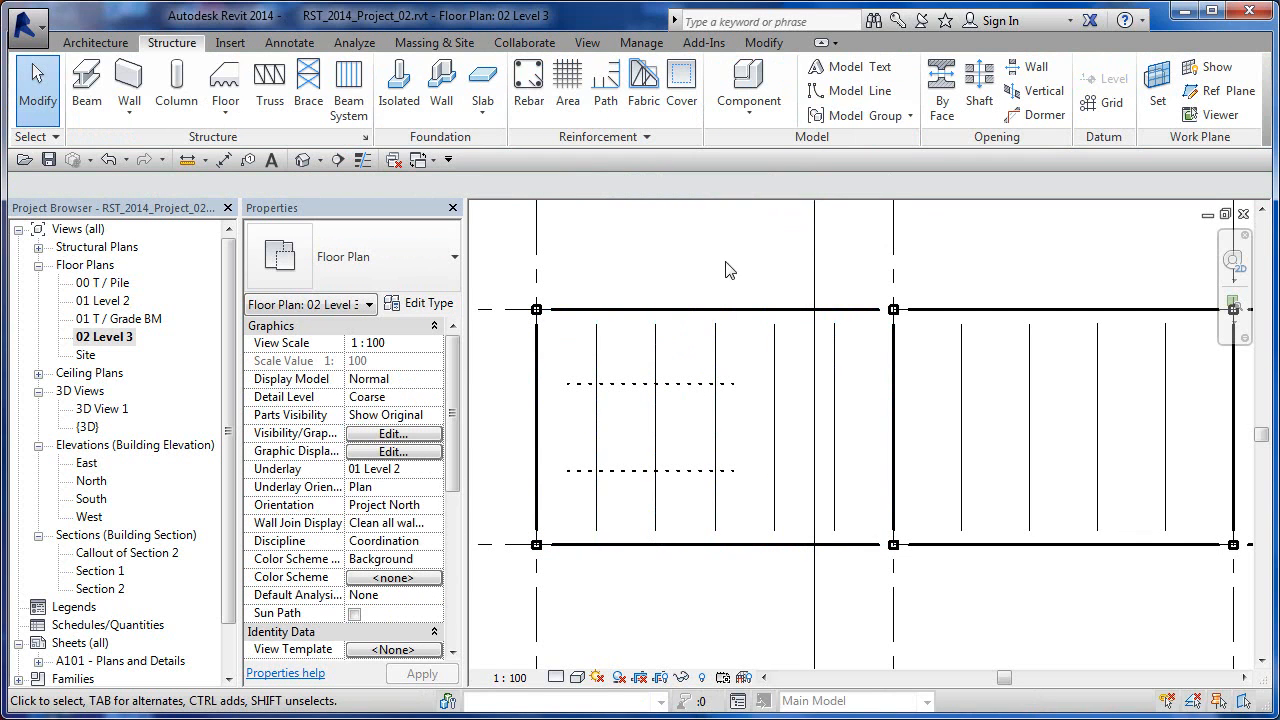
Step: Delete the two horizontal 305x165x40UB beams crossing the first bay's joists
click(690, 383)
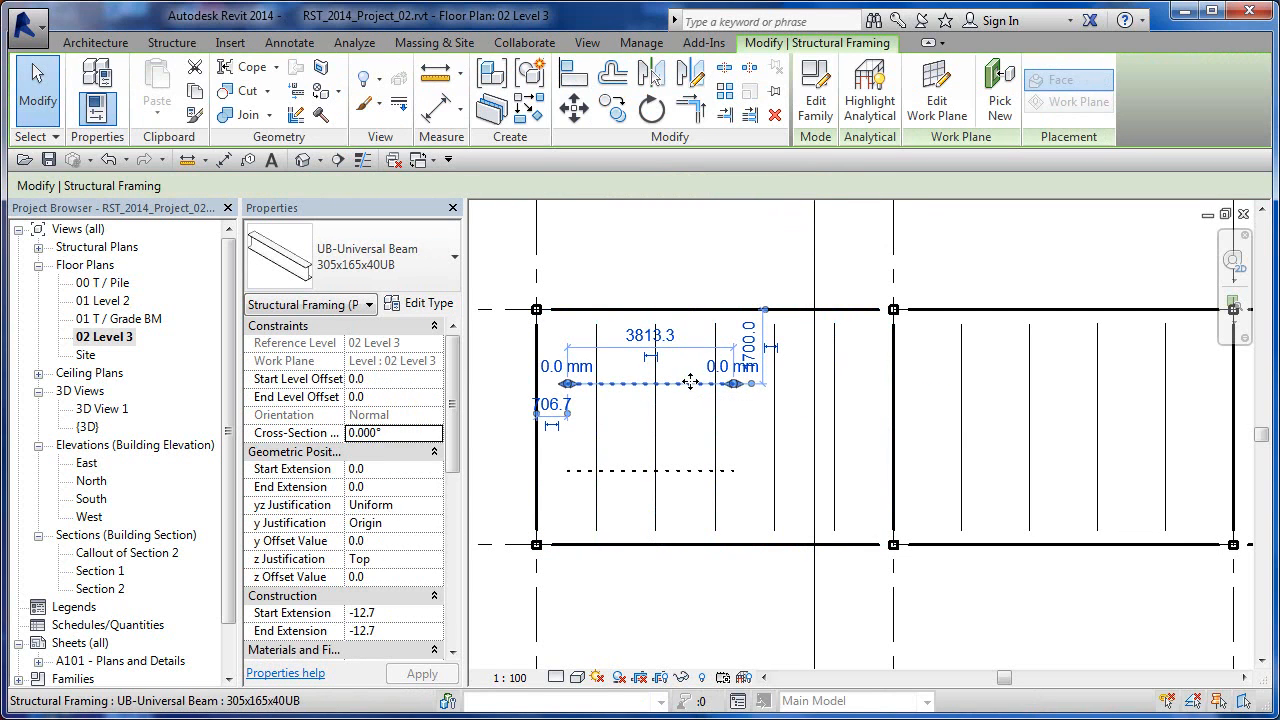
key(Delete)
click(683, 471)
key(Delete)
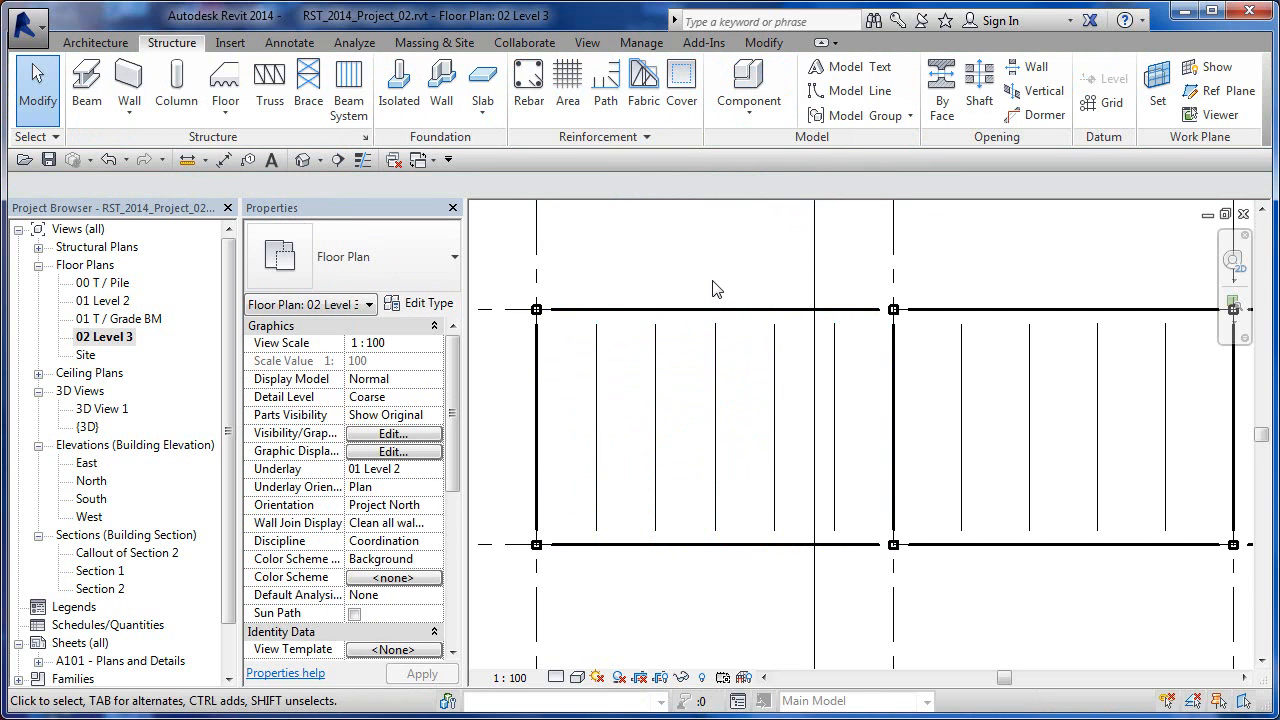
Step: Change the first bay's second joist from the left to the UB-Universal Beam 305x165x40UB type
click(654, 384)
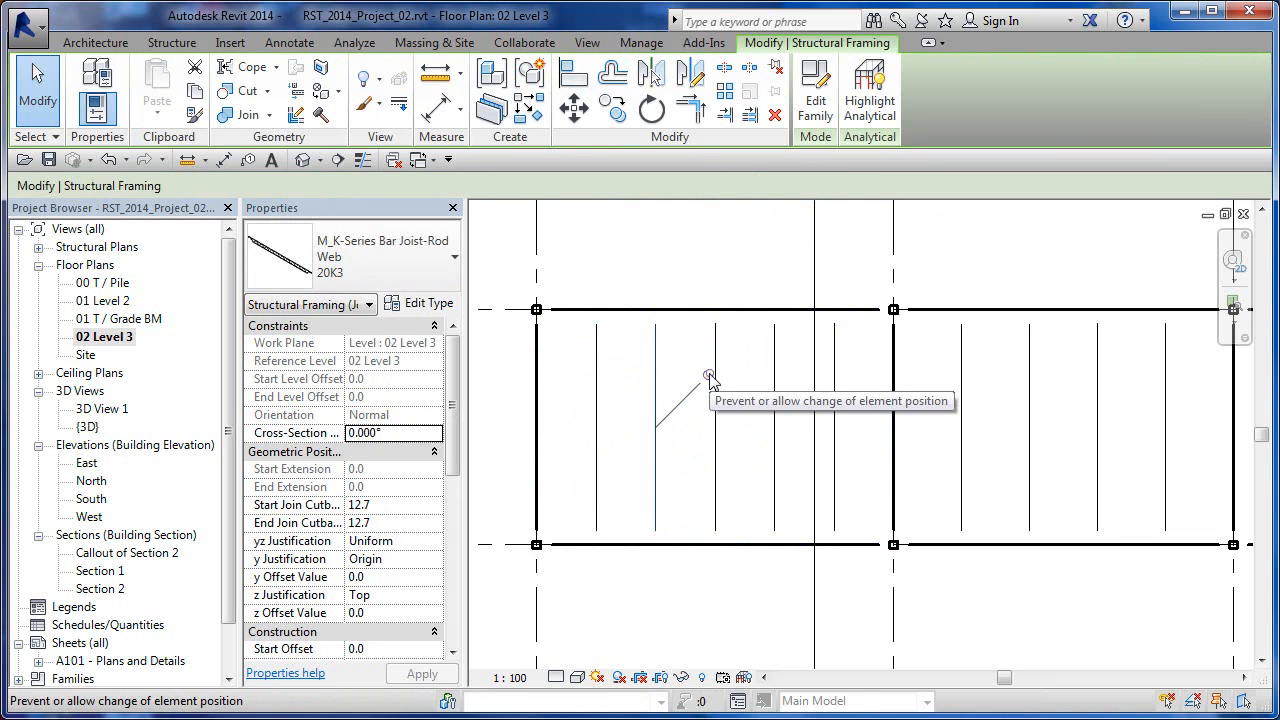
click(424, 273)
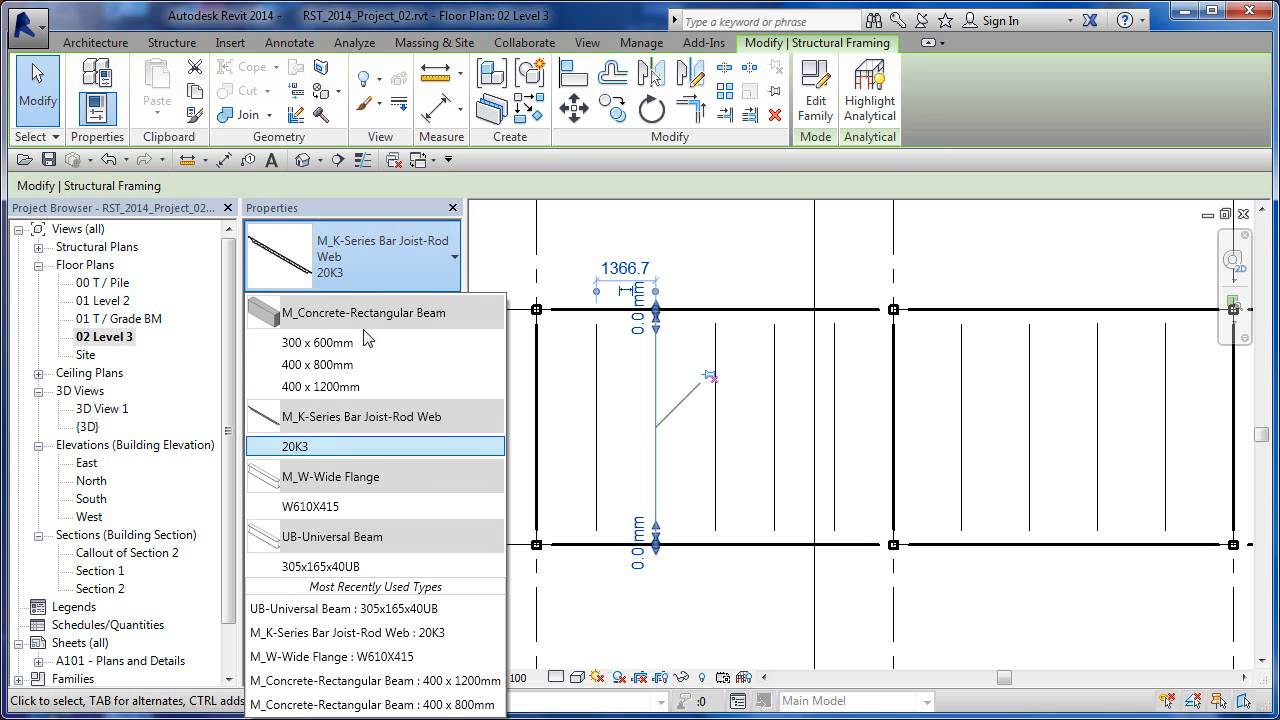
click(320, 566)
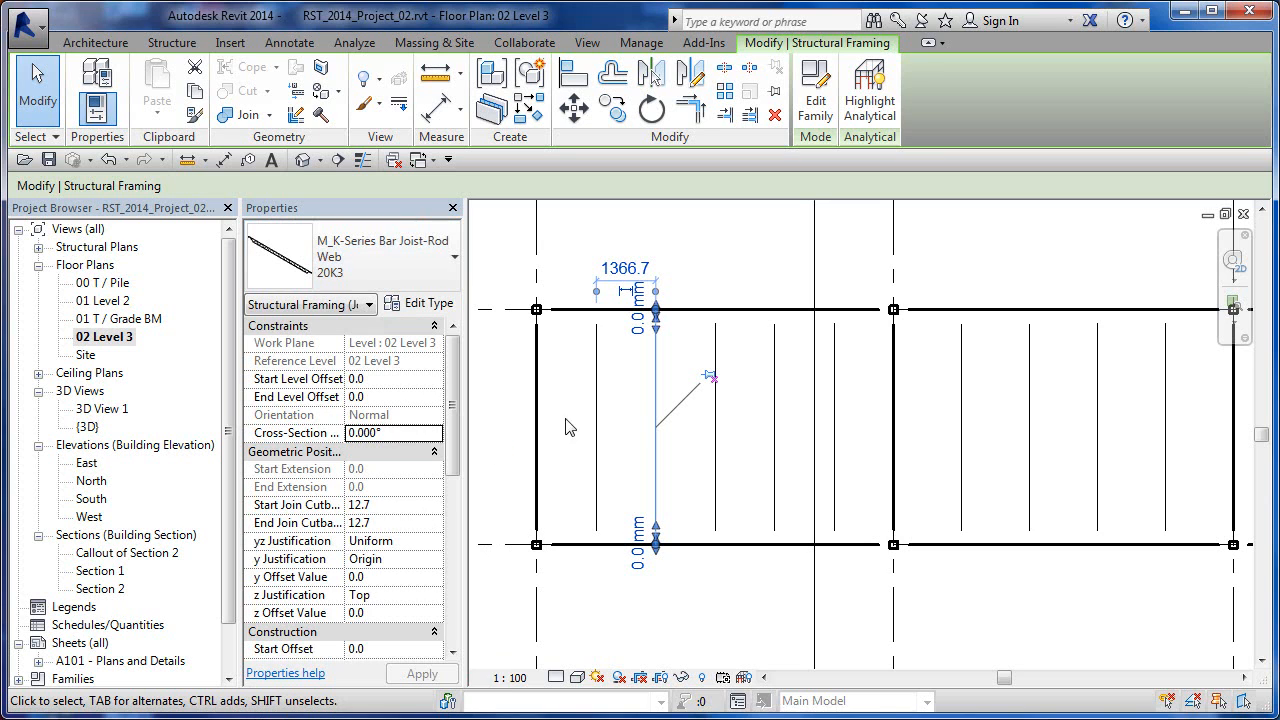
click(672, 376)
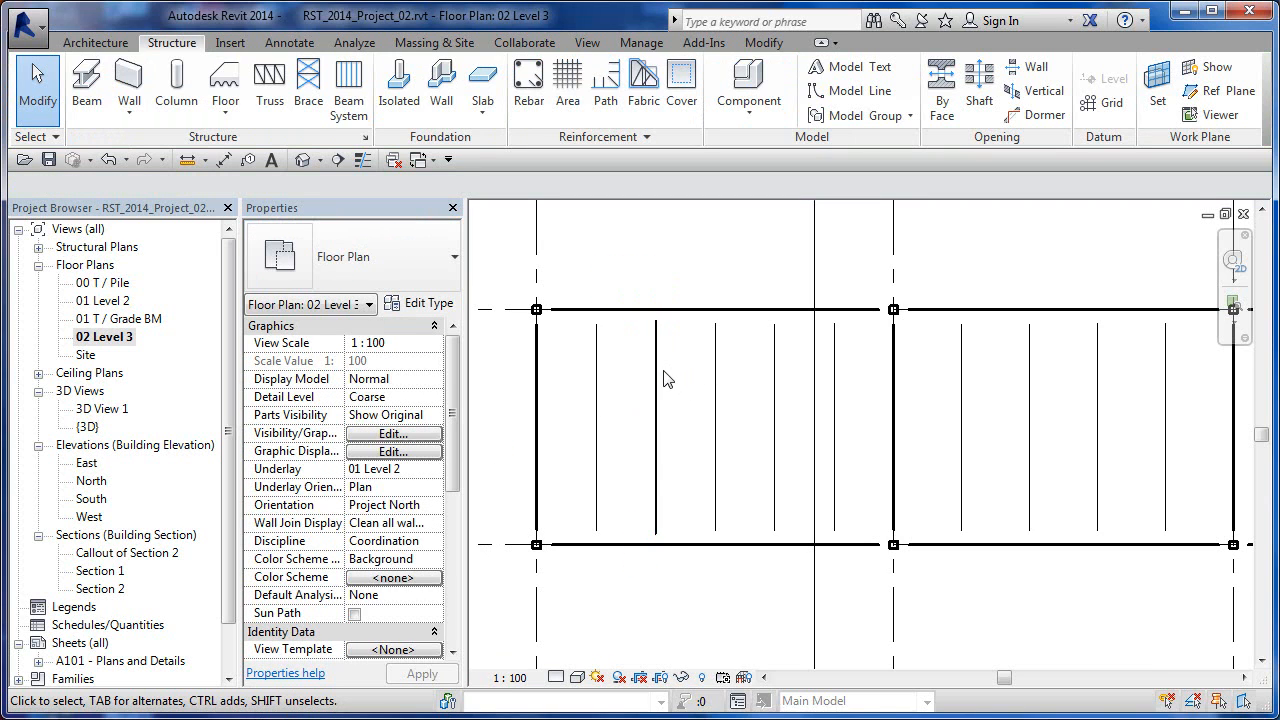
Step: Change the first bay's third joist from the left to the M_Concrete-Rectangular Beam 300 x 600mm type
click(719, 387)
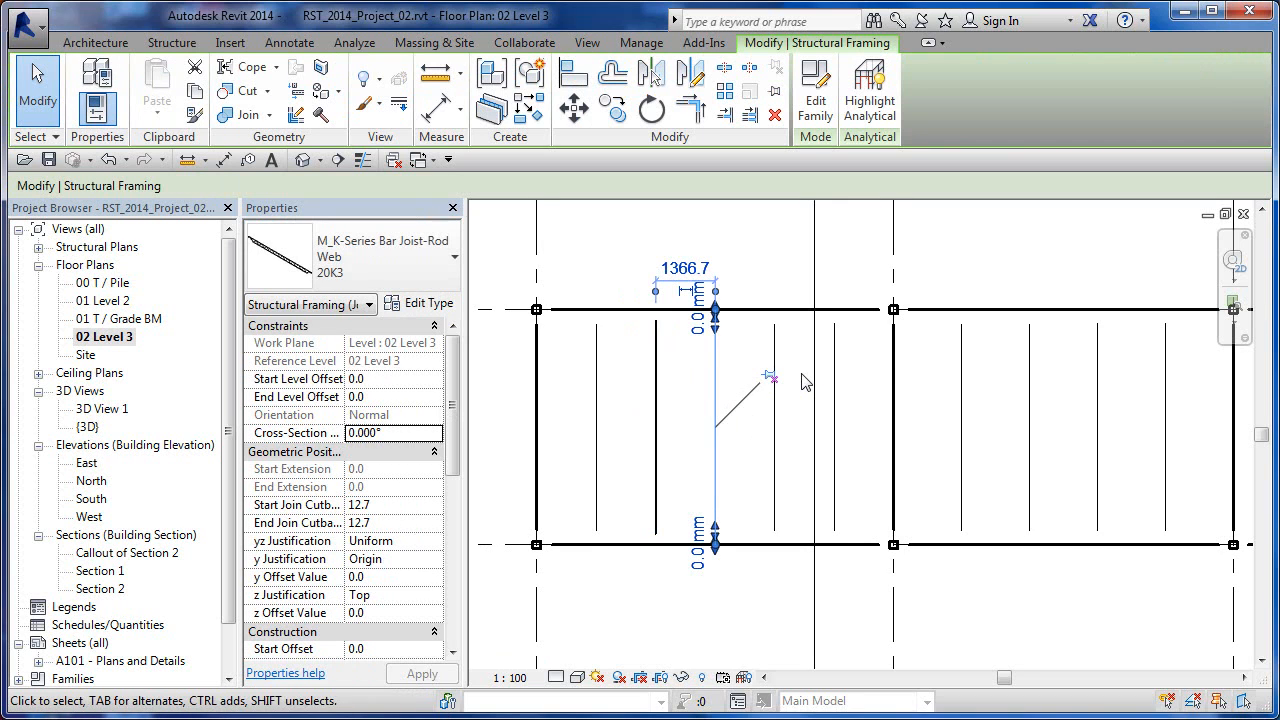
click(421, 276)
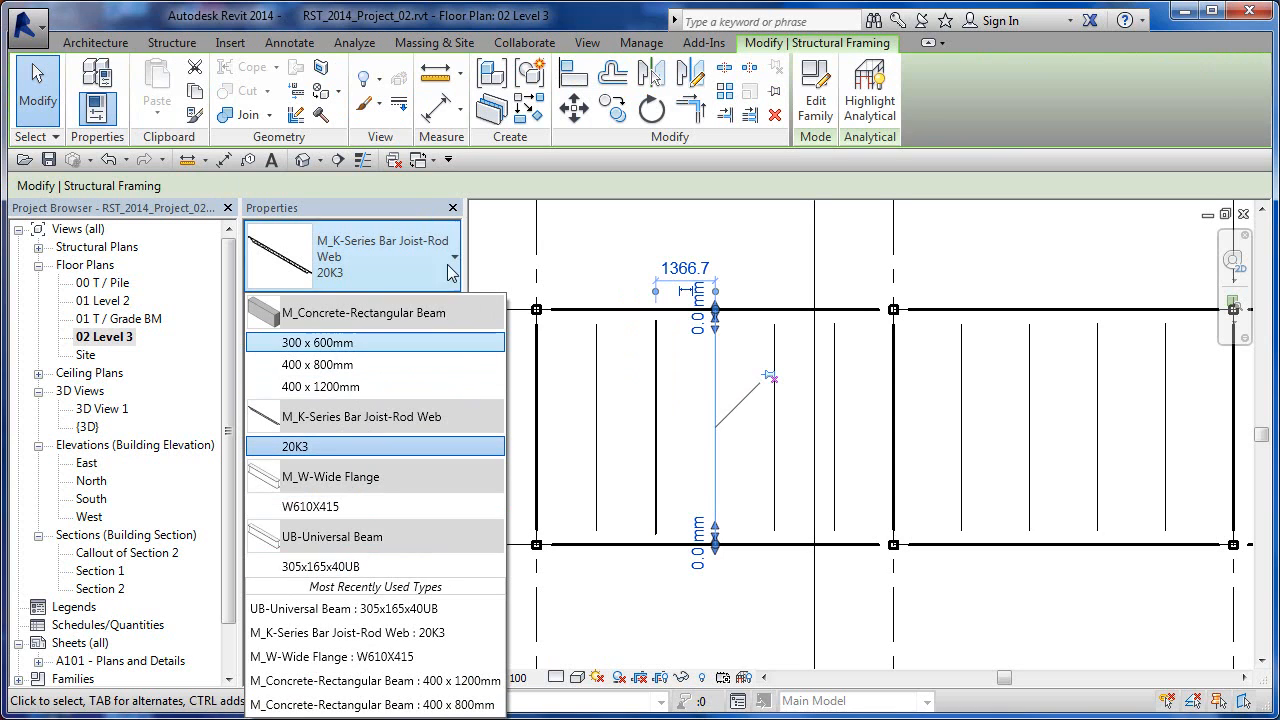
click(430, 212)
click(397, 248)
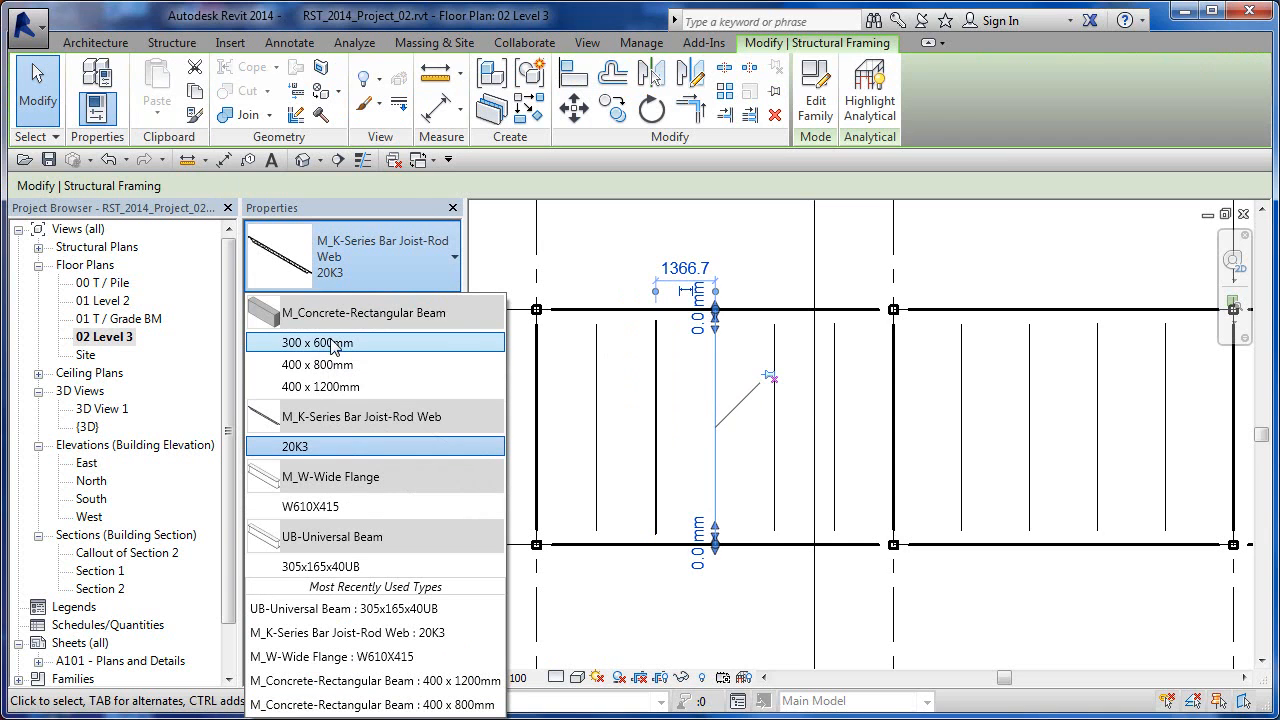
click(335, 343)
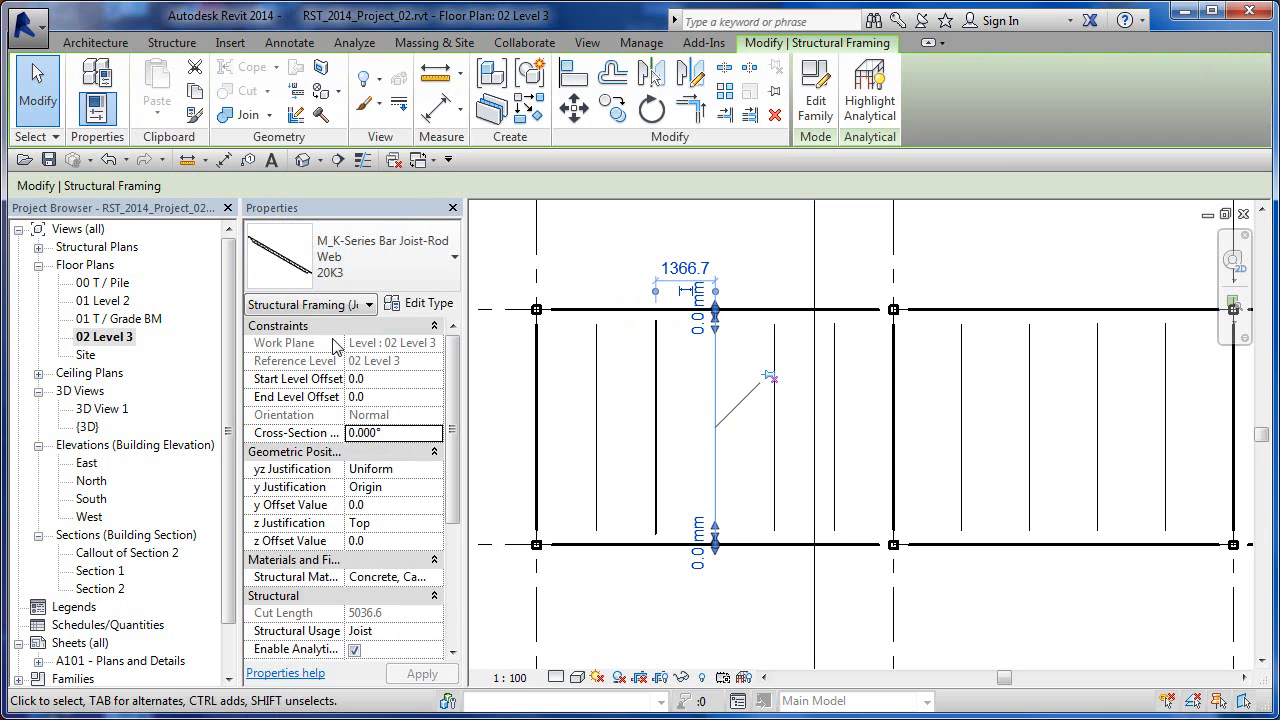
Step: Start loading a family from the third joist's type properties and browse to the US Metric library's Structural Framing Steel folder
click(422, 303)
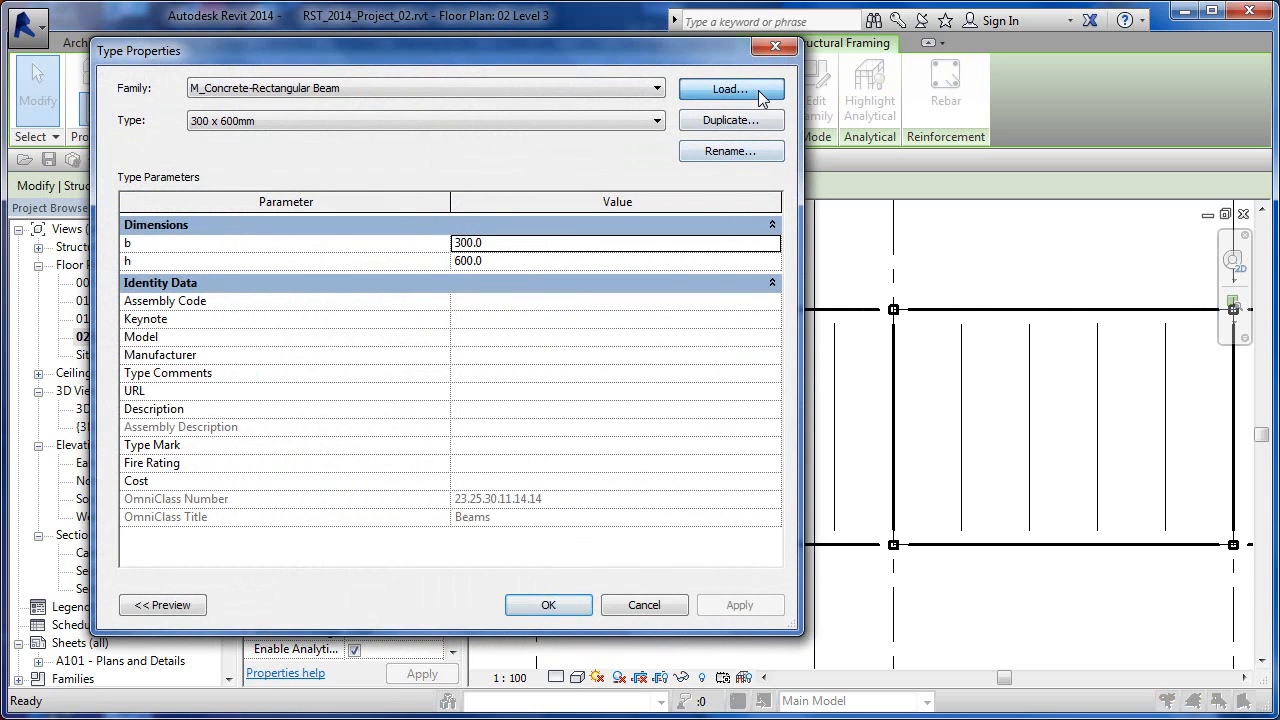
click(760, 93)
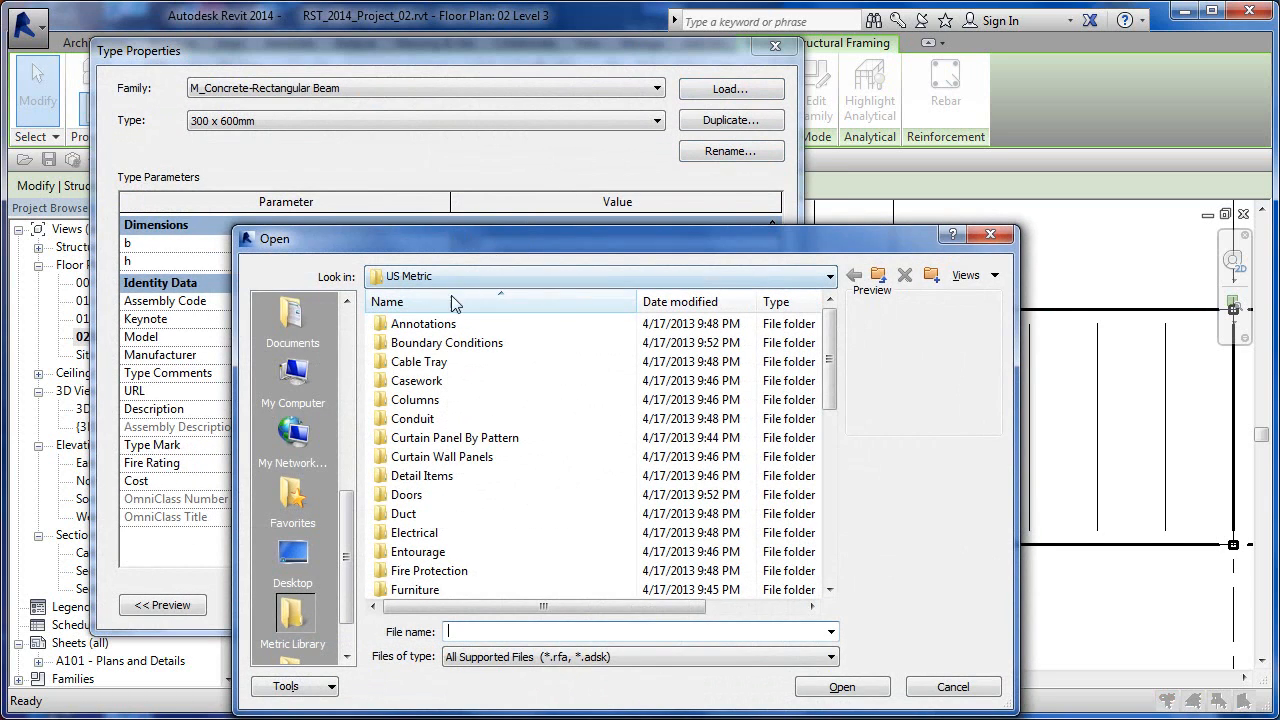
scroll(425, 492, down, 3)
scroll(445, 510, down, 3)
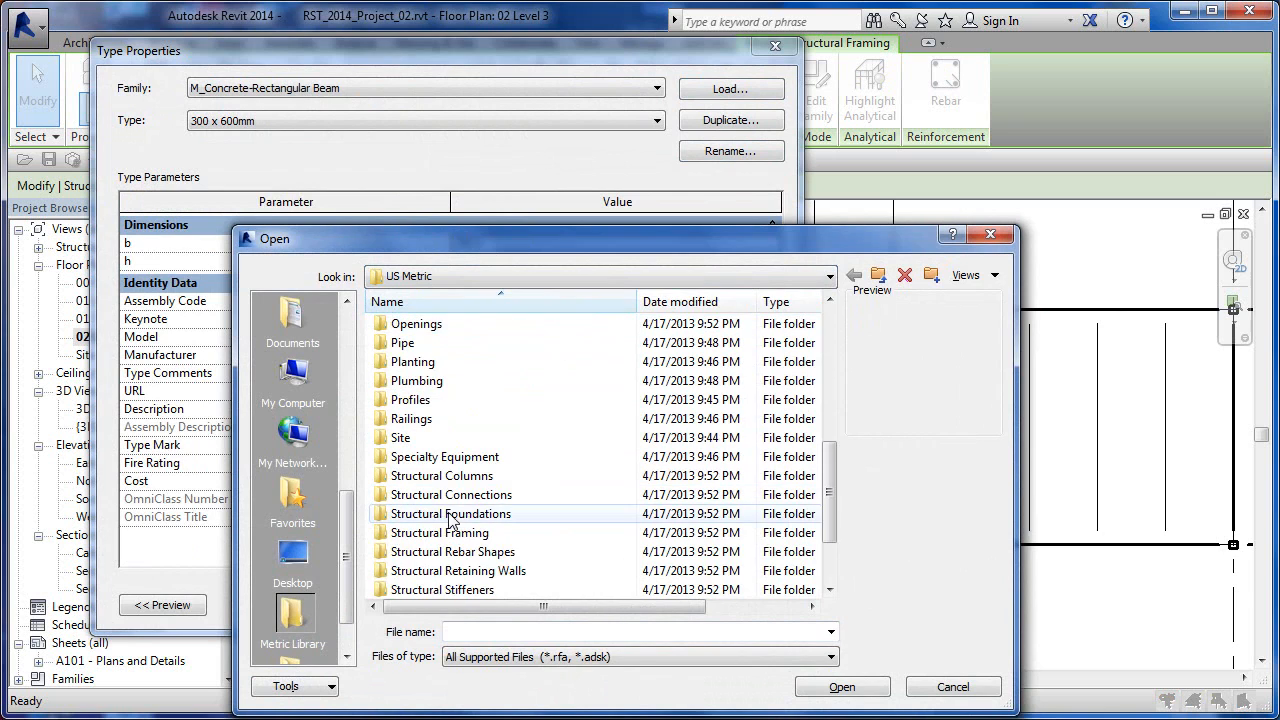
double_click(512, 536)
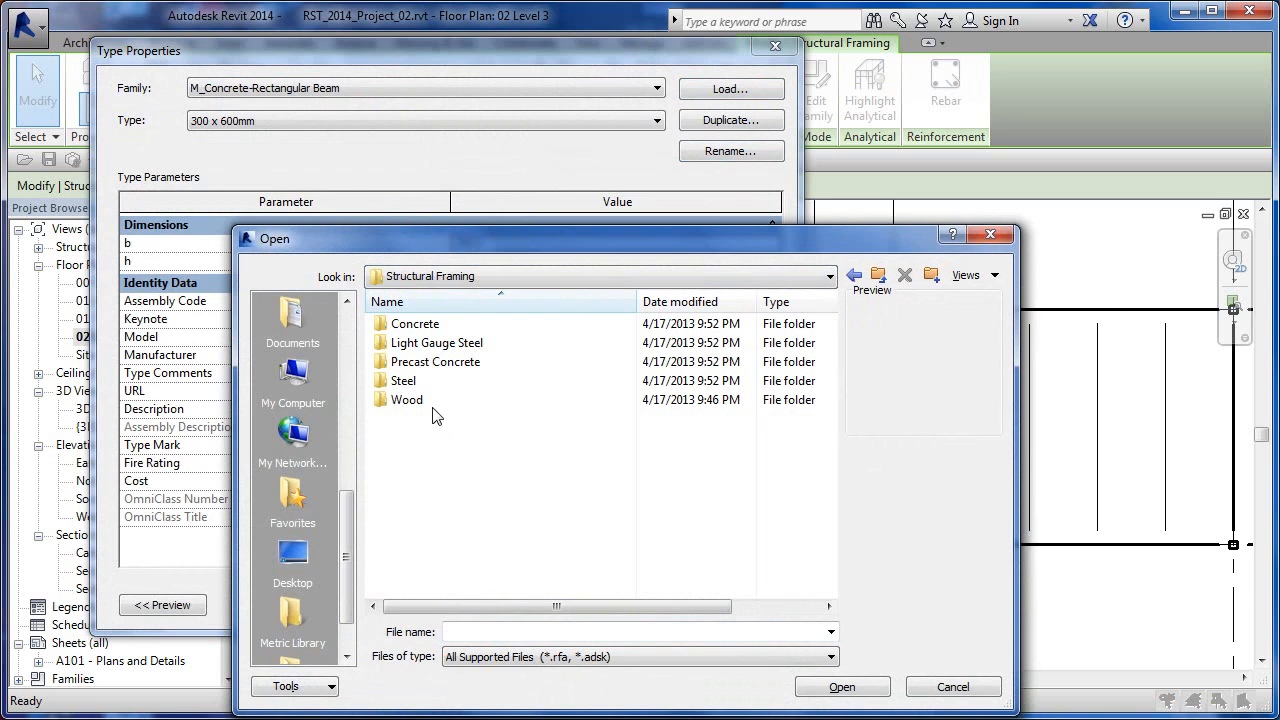
double_click(403, 381)
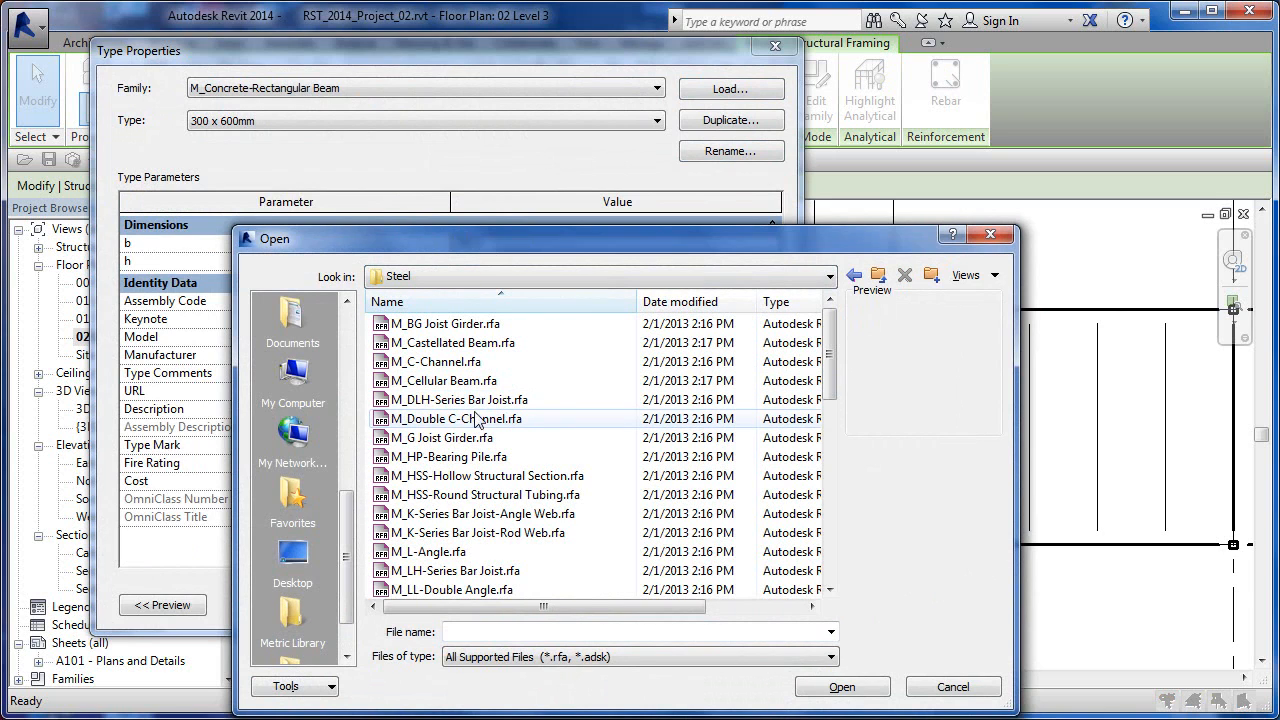
Step: Load the C310X45 type of M_C-Channel.rfa and apply it to the first bay's third joist
click(455, 362)
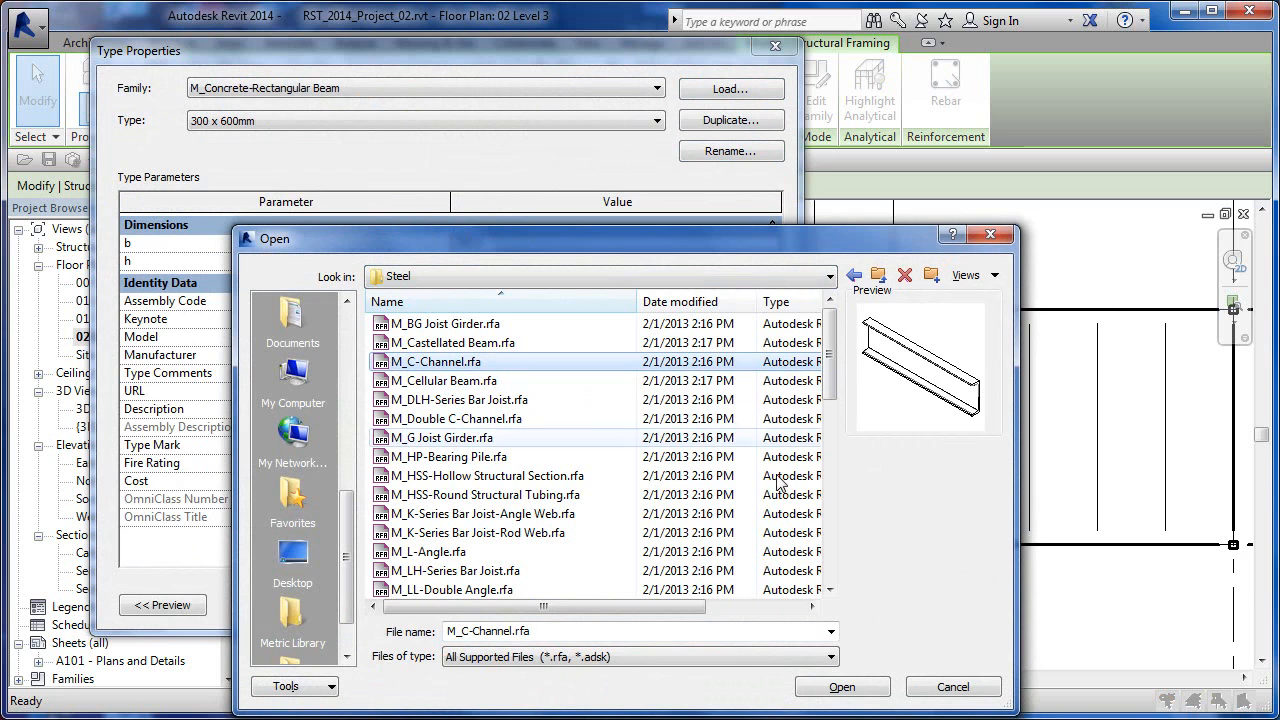
click(842, 688)
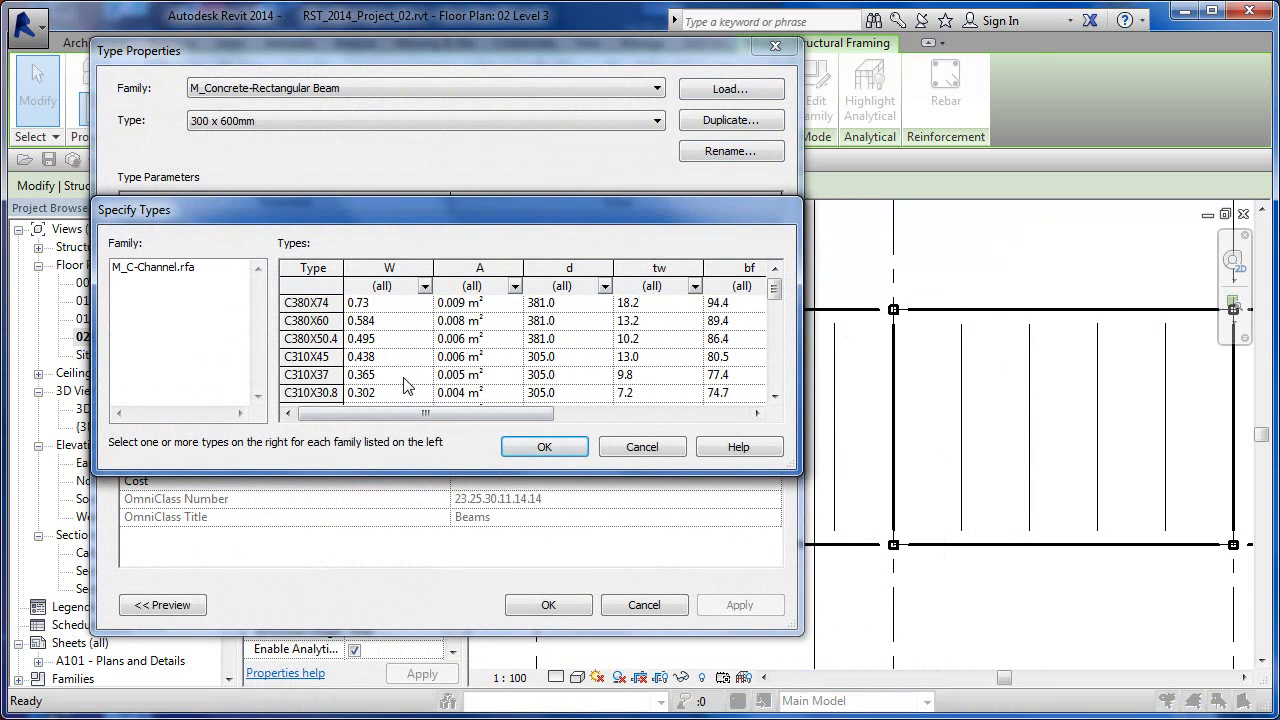
click(327, 357)
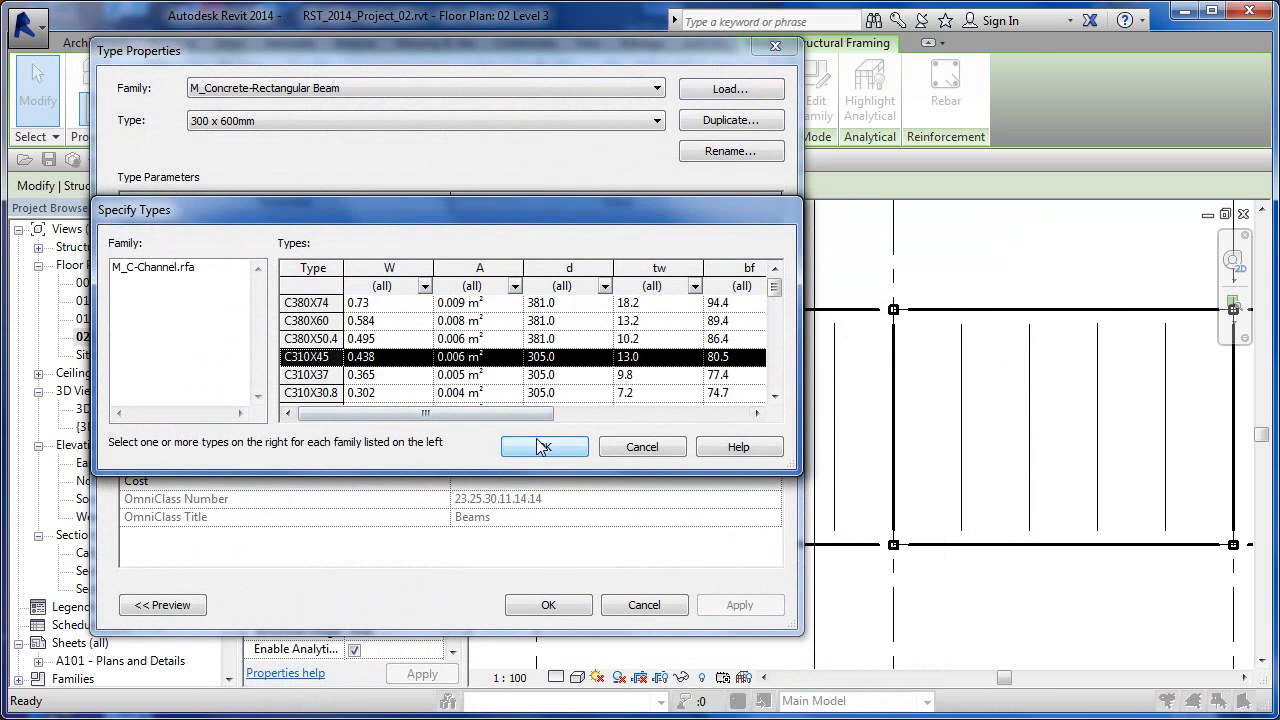
click(543, 447)
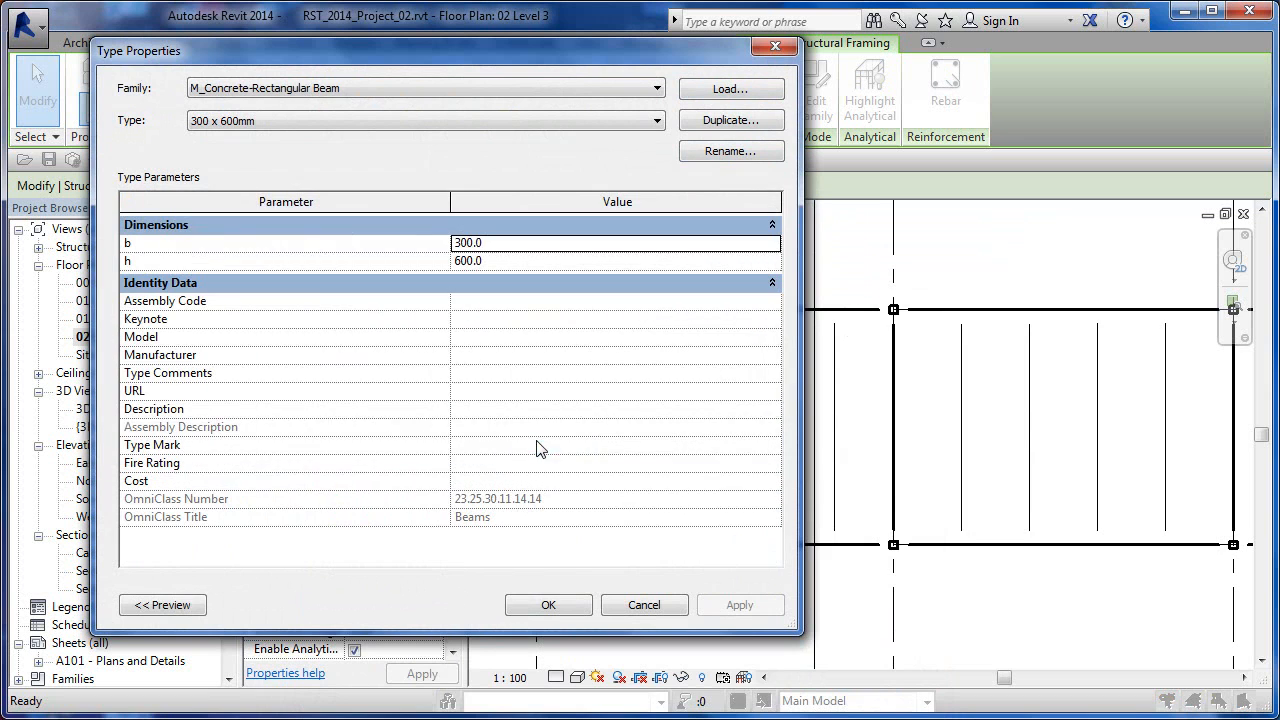
click(551, 605)
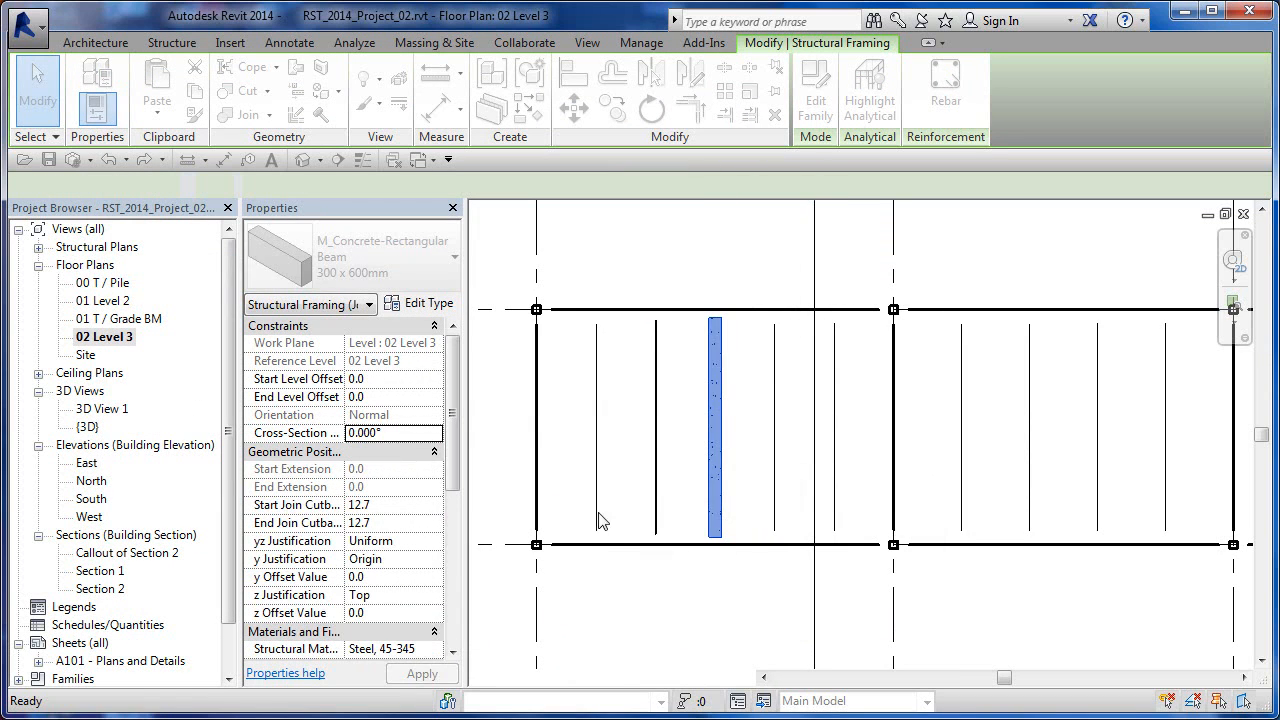
click(678, 416)
click(714, 391)
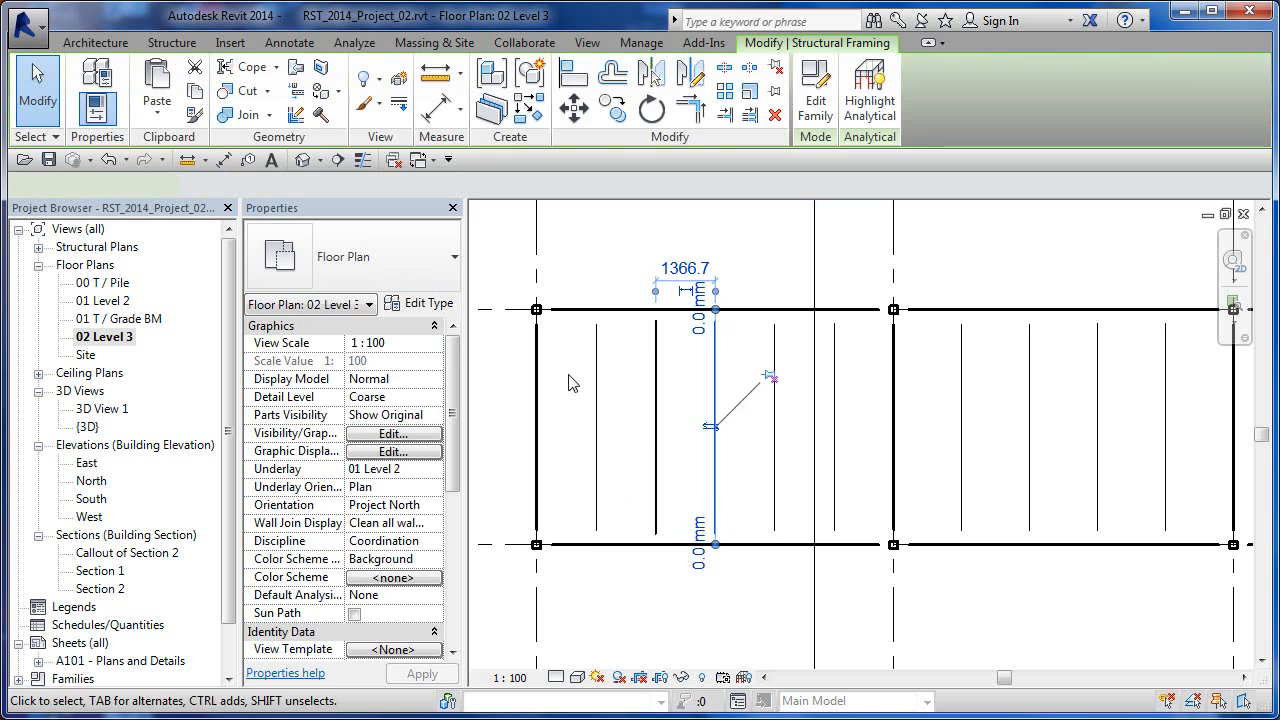
click(600, 244)
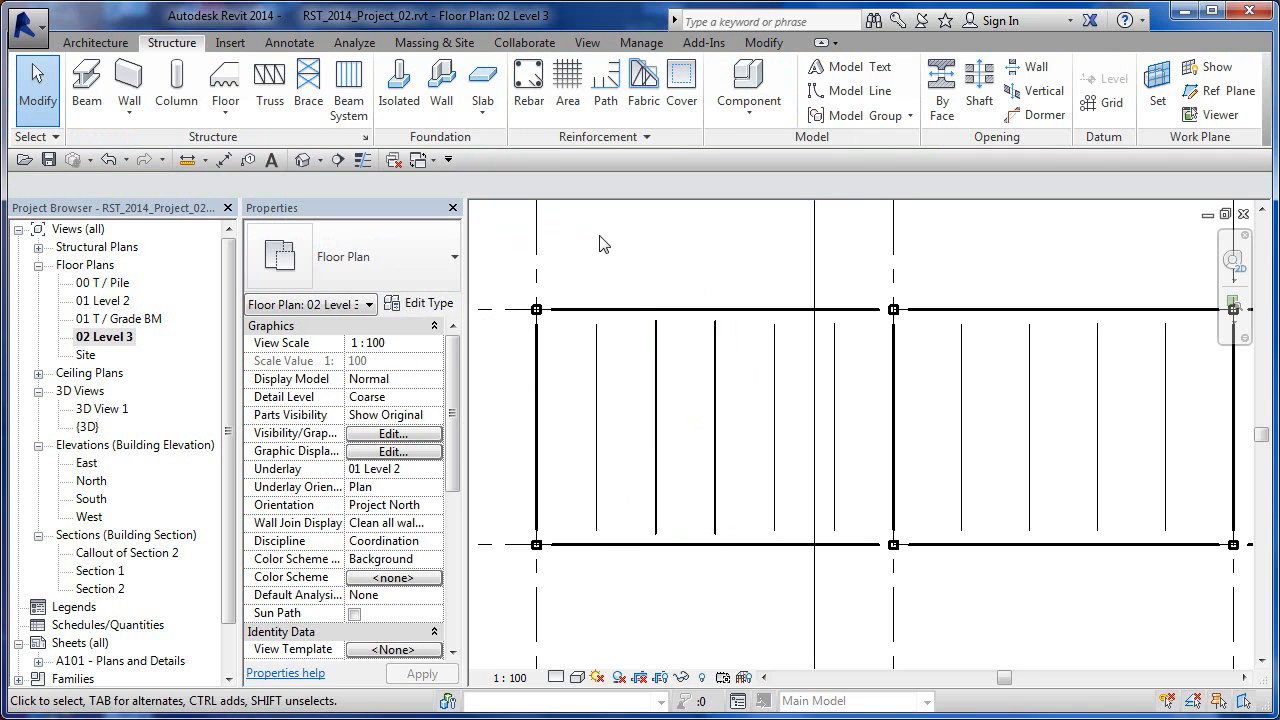
Step: Match the first bay's leftmost joist to the third joist's C310X45 channel type using Match Type Properties
click(765, 42)
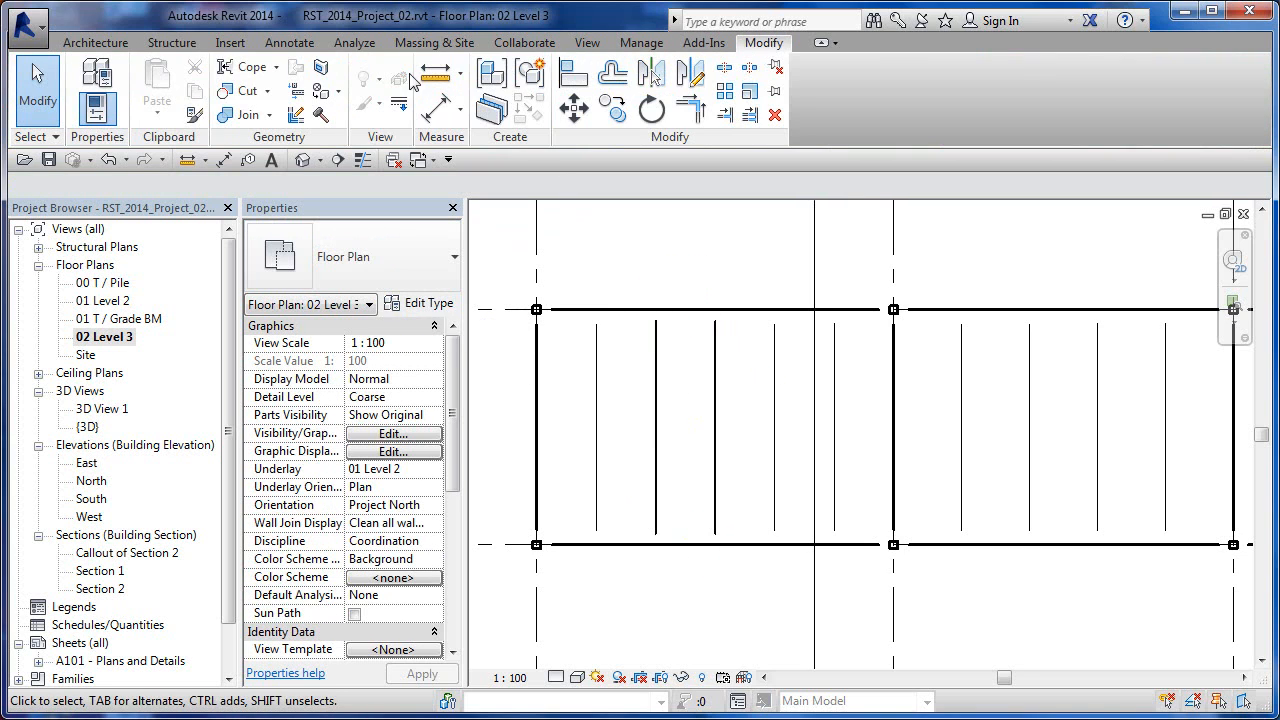
click(195, 116)
click(715, 387)
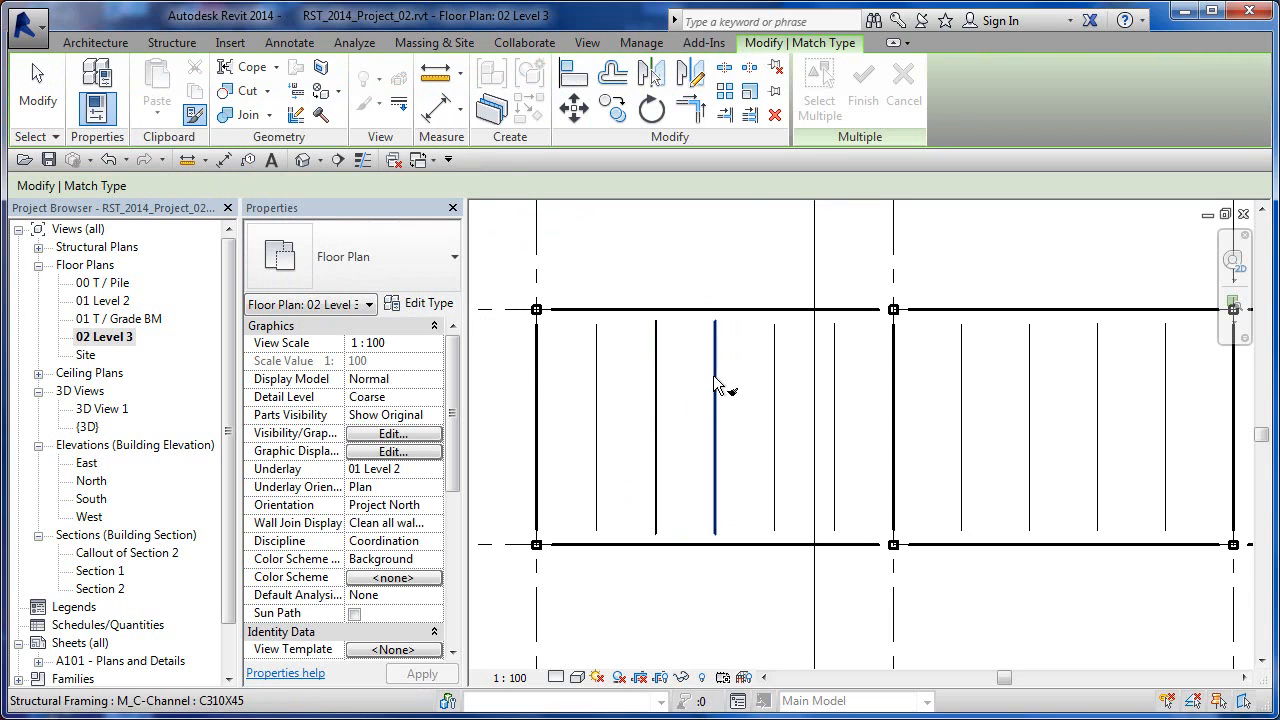
click(598, 408)
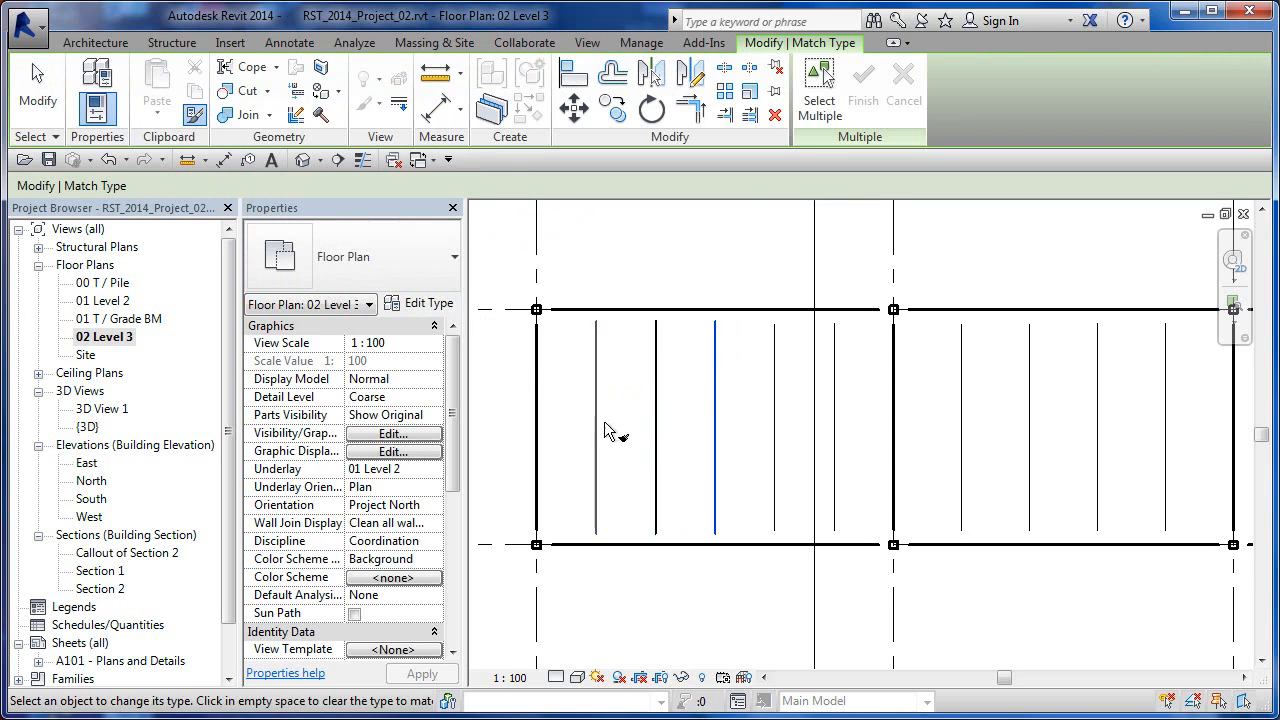
key(Escape)
key(Escape)
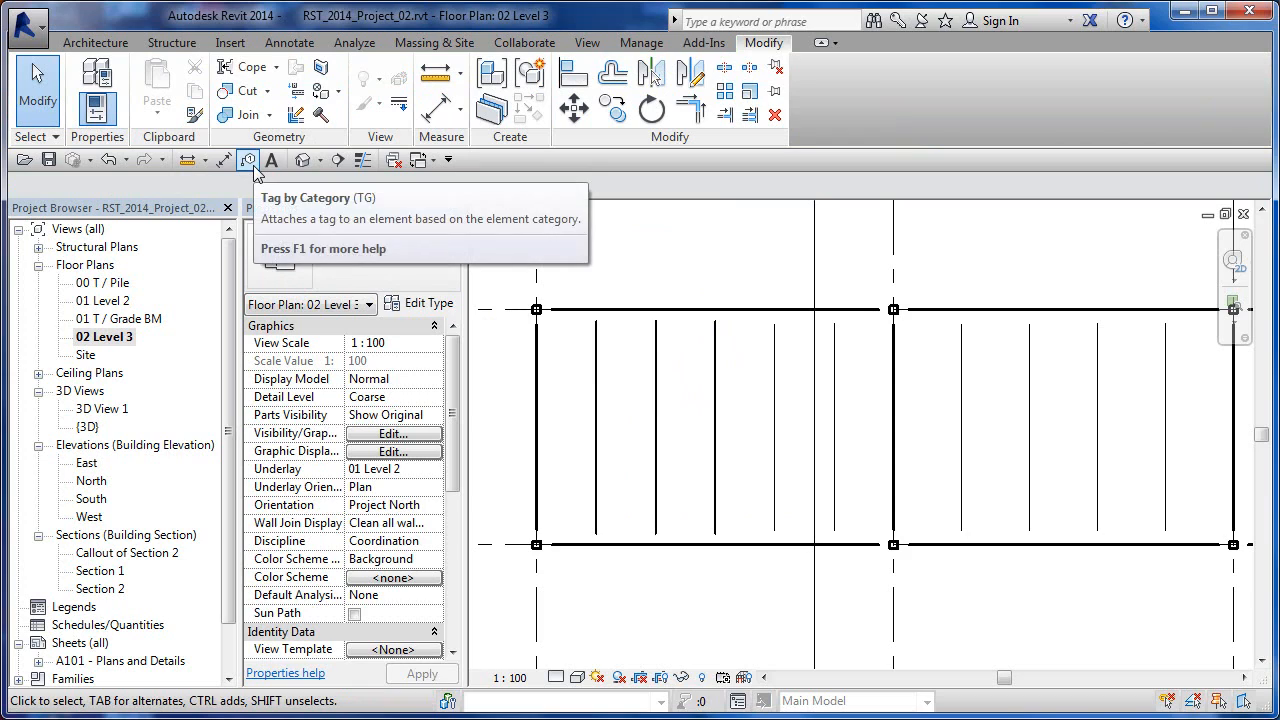
Step: Open the default 3D view and inspect the modified bay's two remaining bar joists by selecting each in turn
click(303, 160)
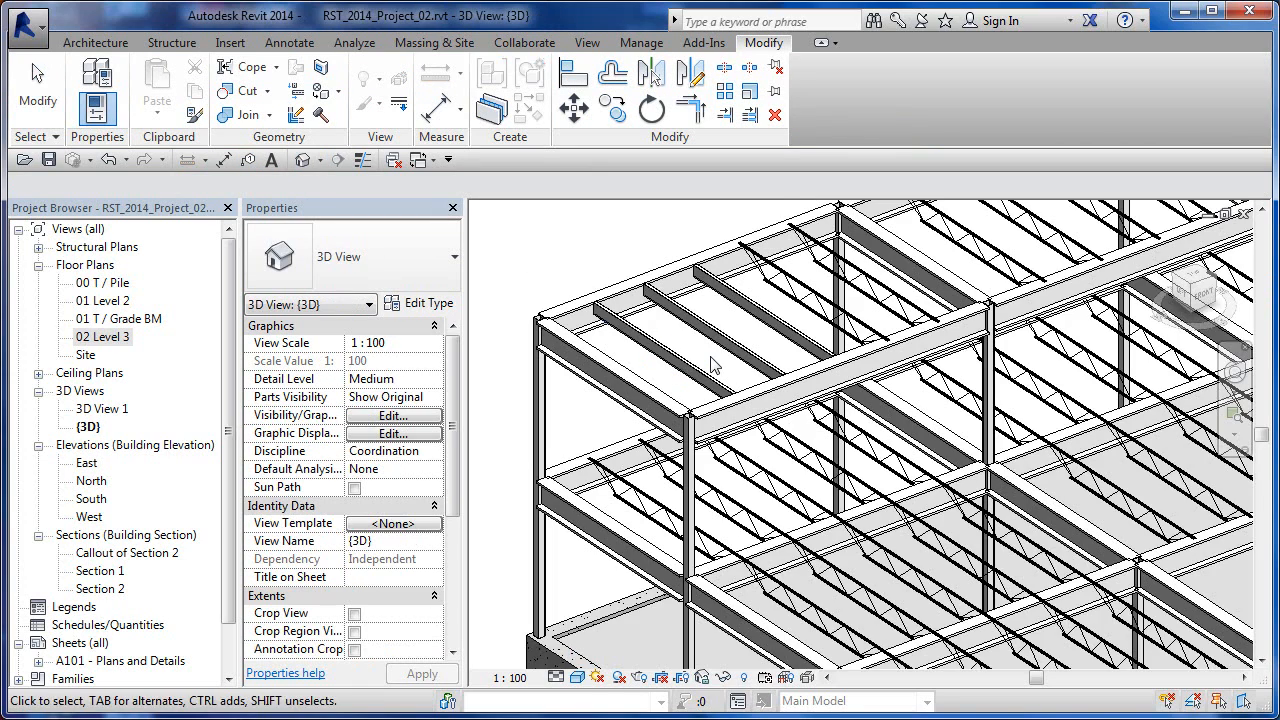
scroll(712, 366, up, 3)
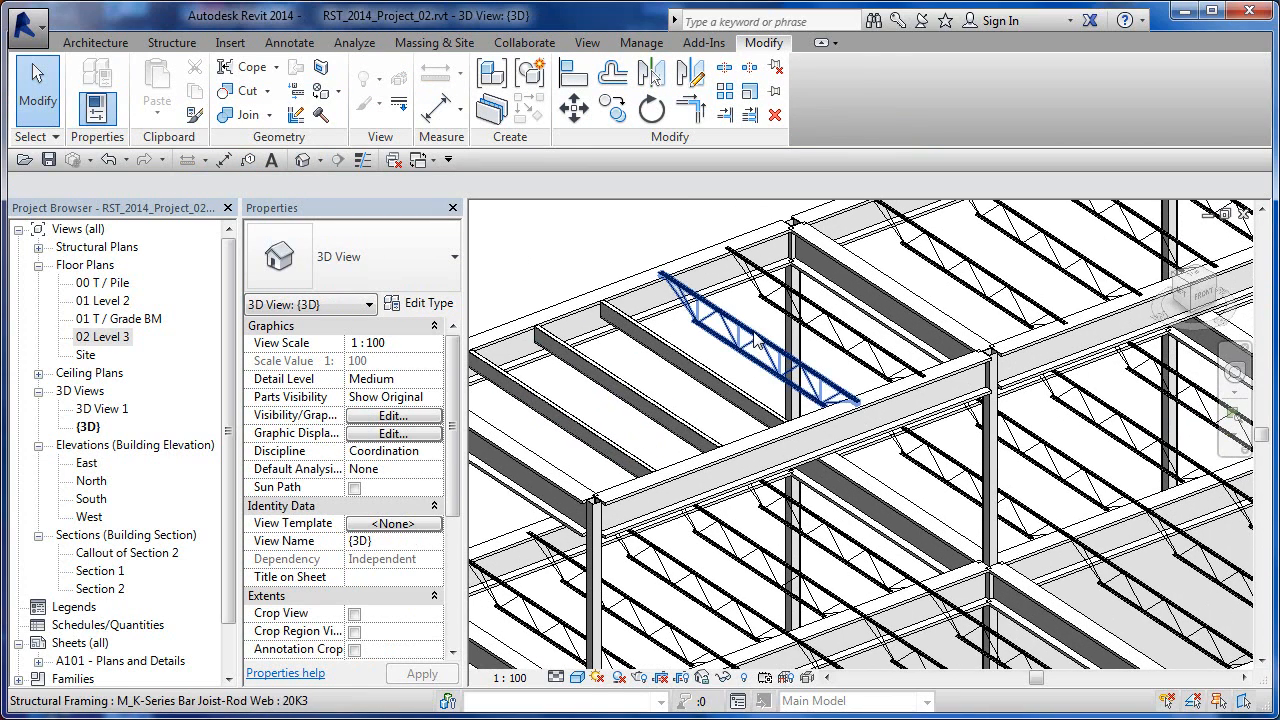
click(758, 345)
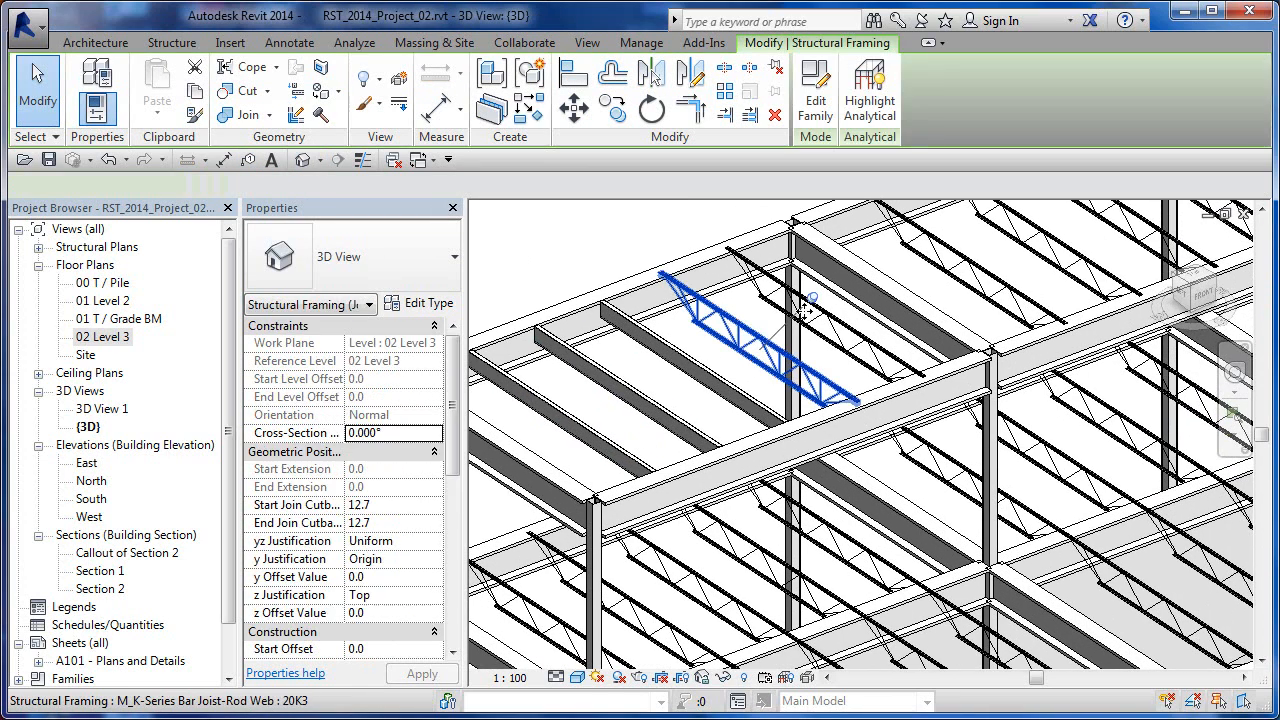
click(855, 327)
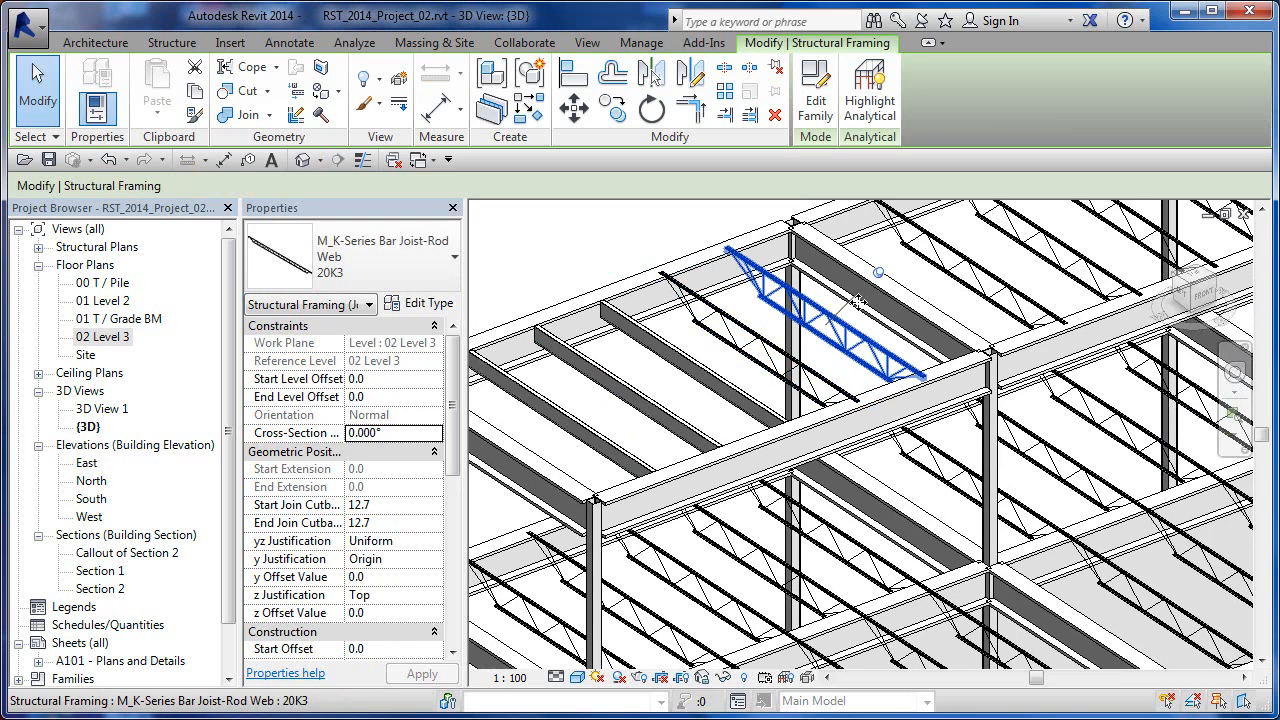
Step: Match the first bay's two remaining bar joists to the adjacent C310X45 channel type using Match Type Properties
click(621, 248)
click(193, 117)
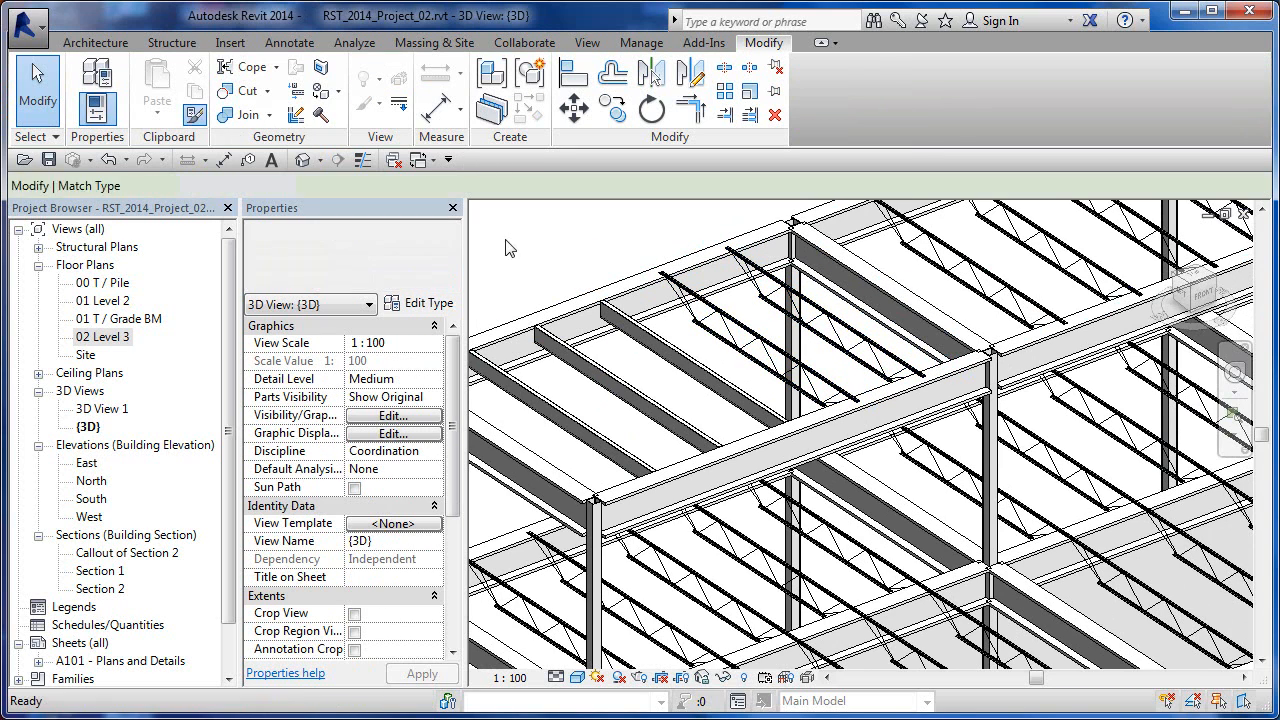
click(727, 325)
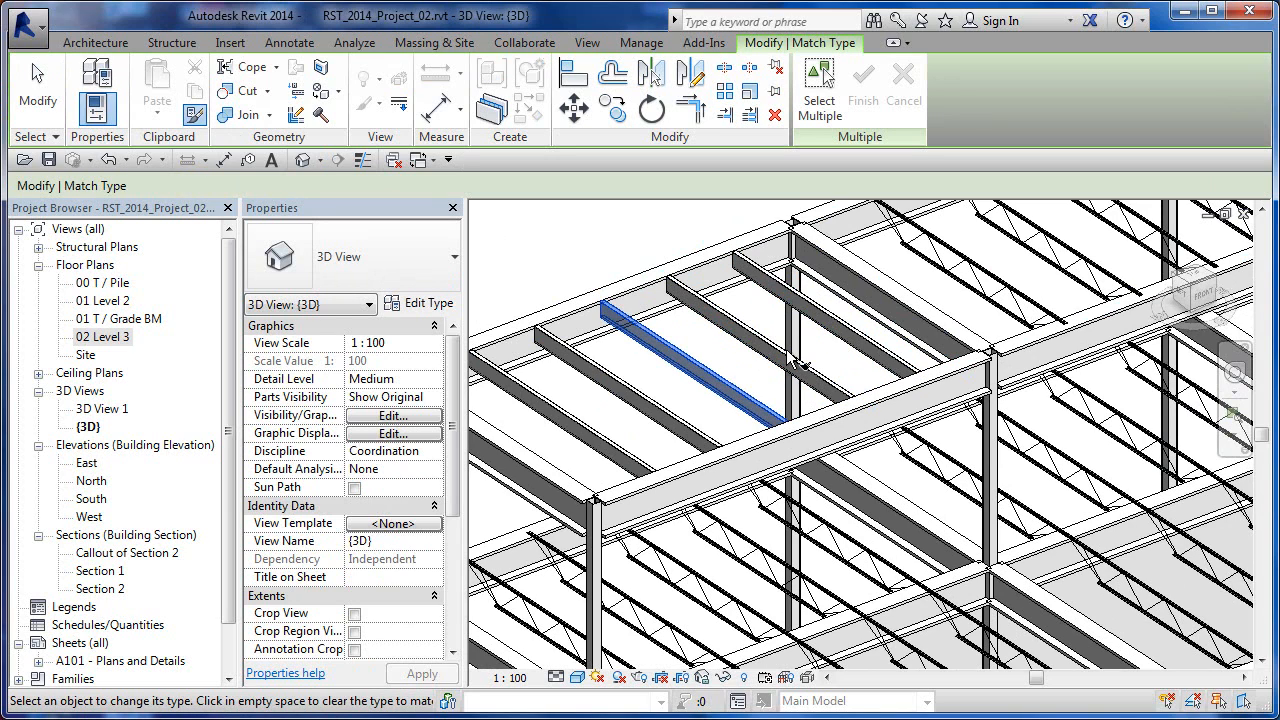
key(Escape)
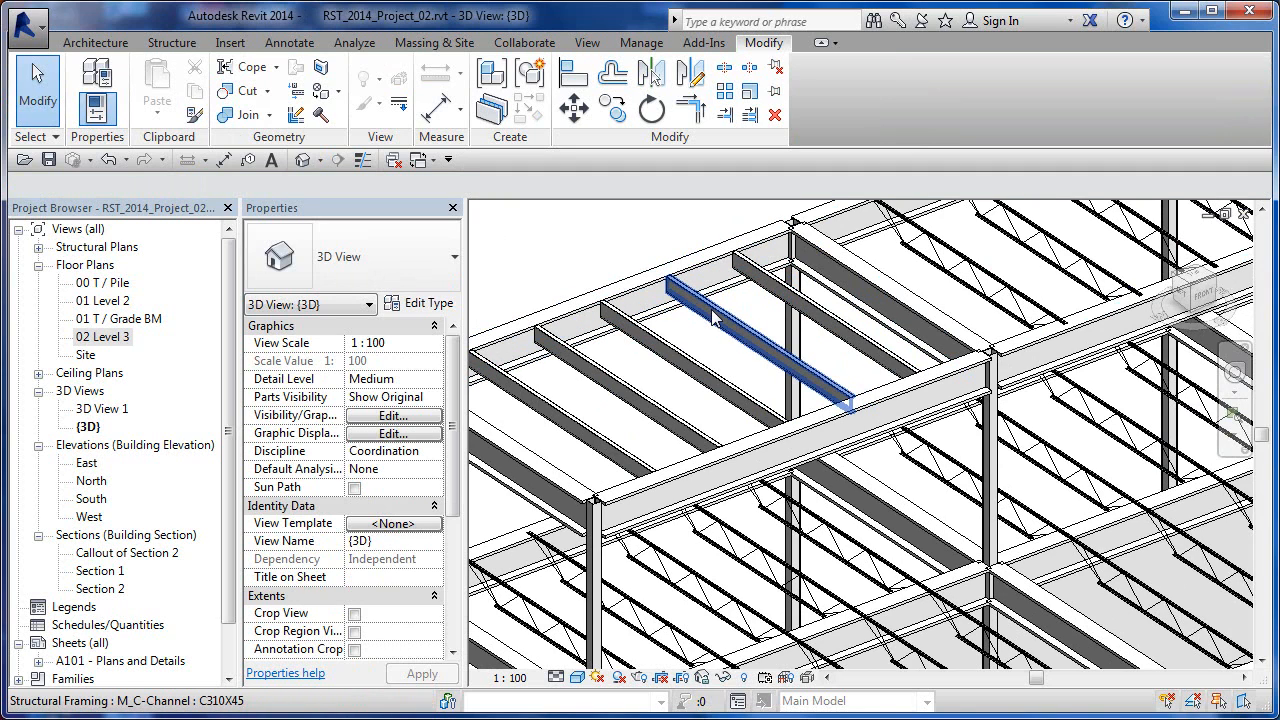
Step: Reset the first bay's beam system in boundary editing, then finish the edit to restore its M_K-Series bar joists
click(662, 348)
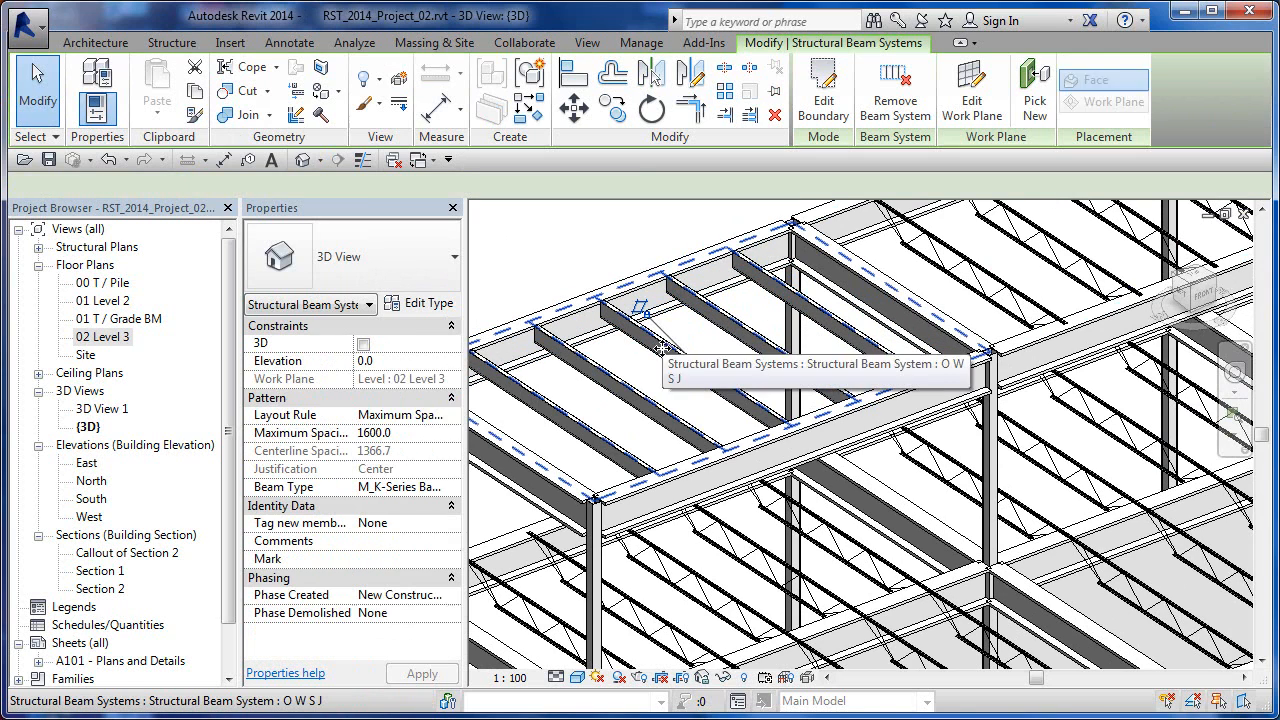
click(822, 110)
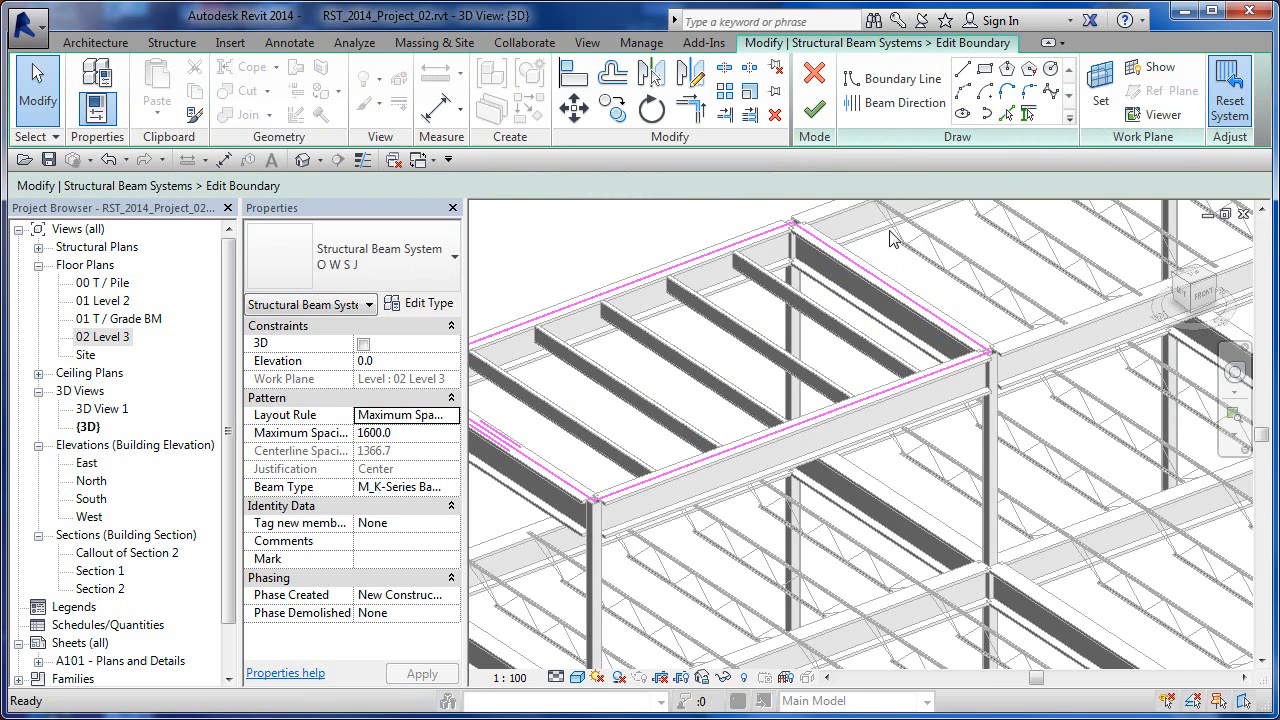
click(814, 108)
key(Escape)
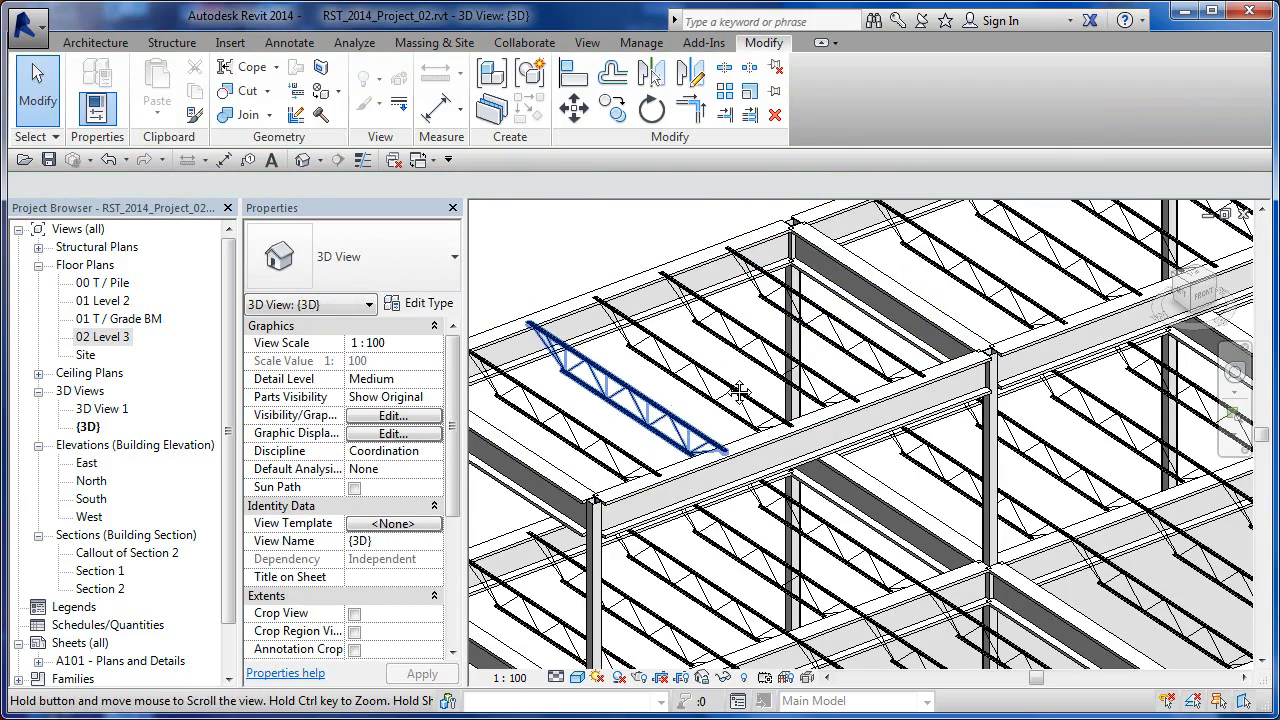
Step: Examine the reset bay and the joist layout across the whole building in the 3D view
middle_drag(655, 405, 695, 391)
scroll(728, 386, down, 2)
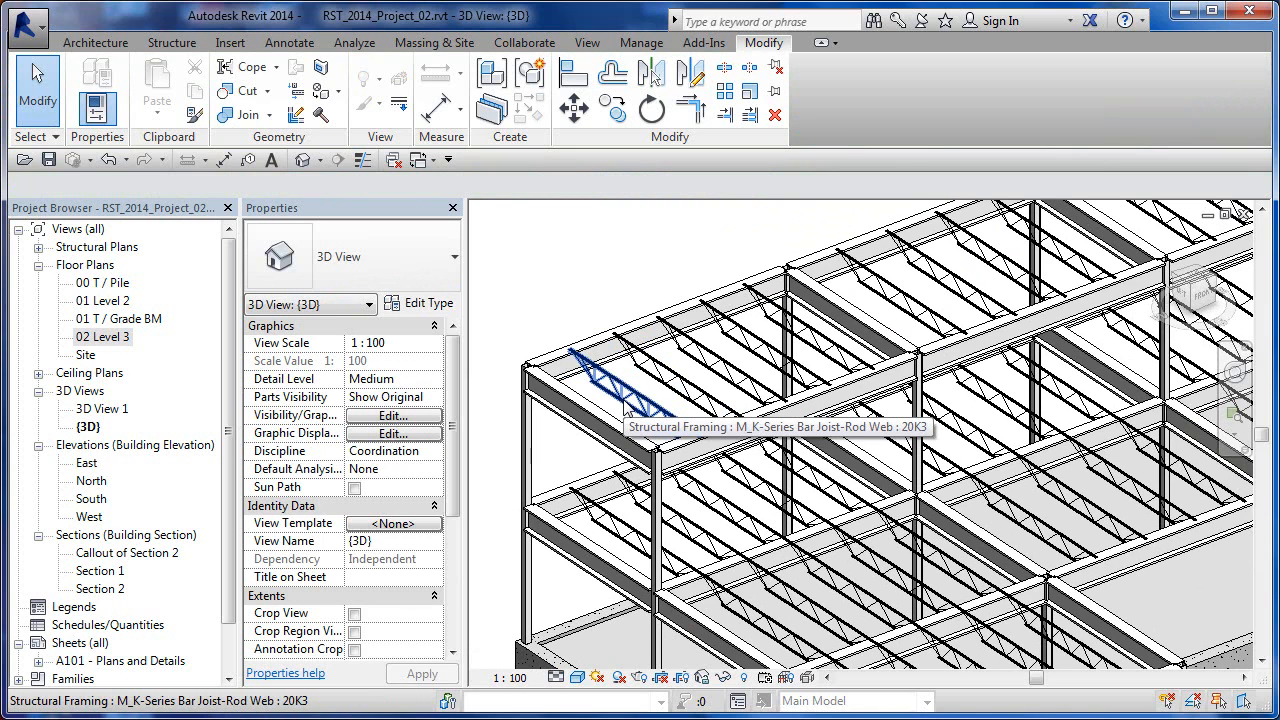
scroll(560, 326, down, 2)
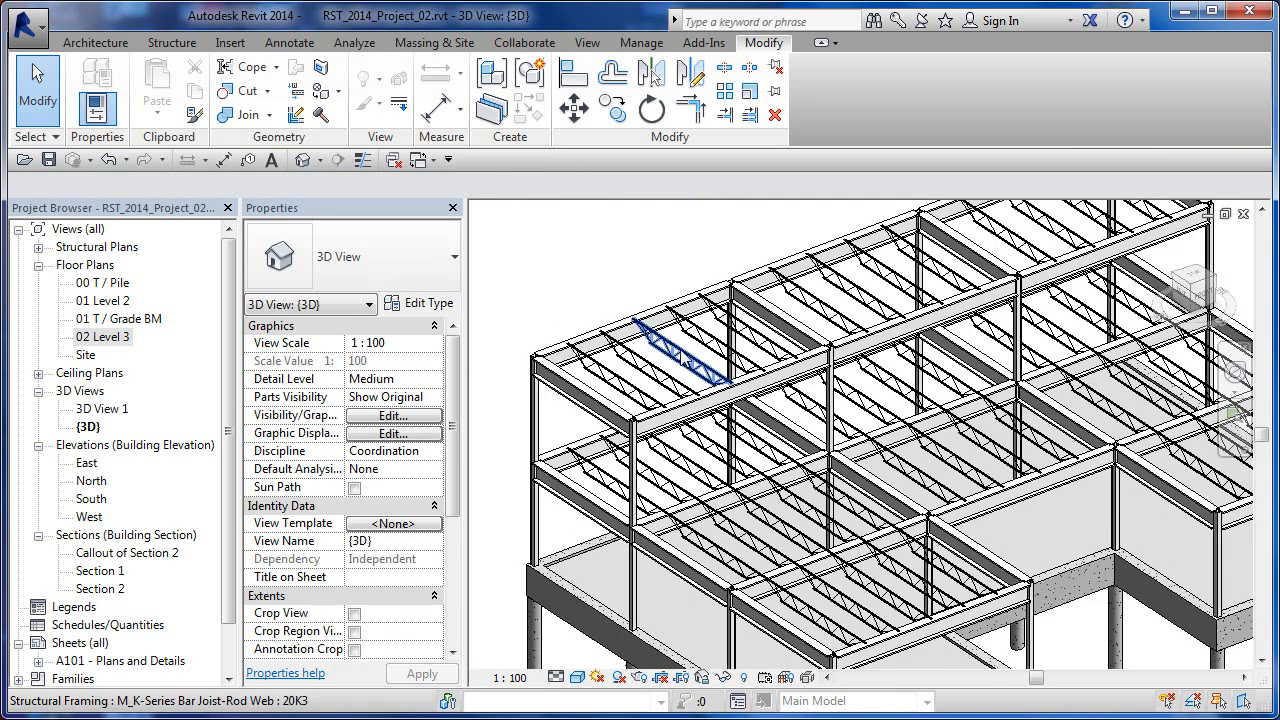
scroll(684, 362, down, 2)
scroll(770, 385, down, 1)
middle_drag(773, 385, 731, 385)
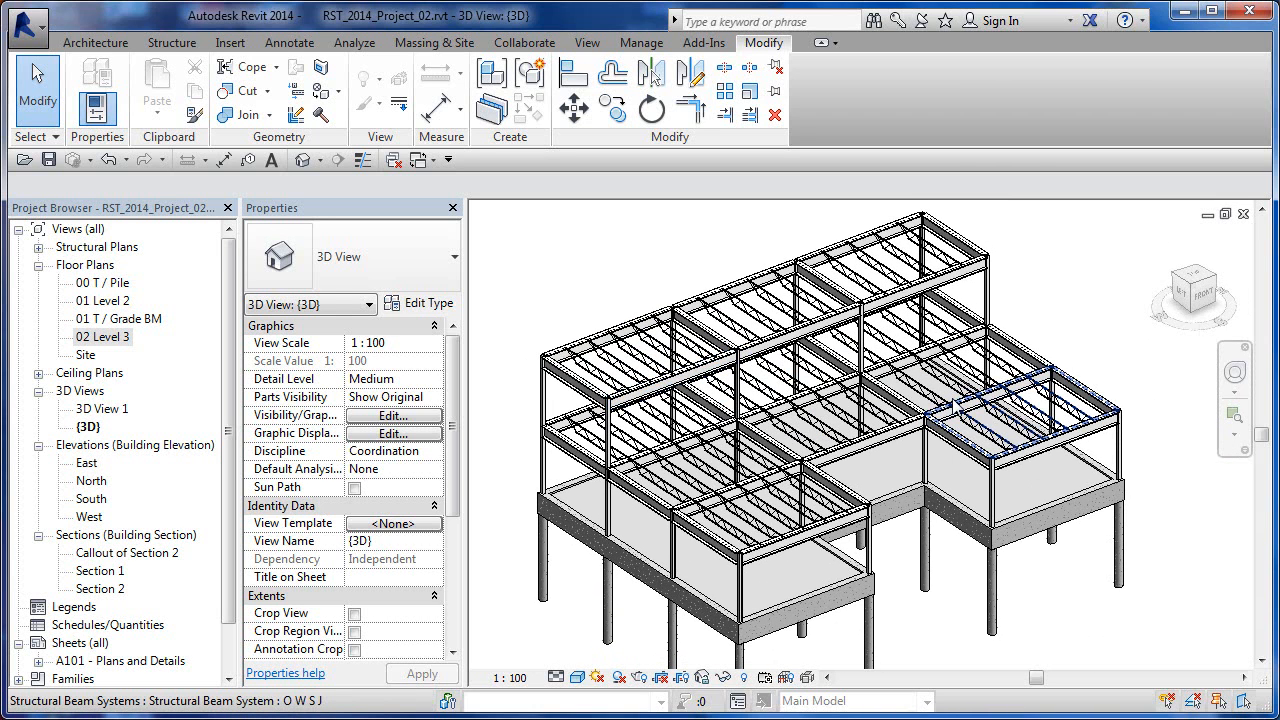